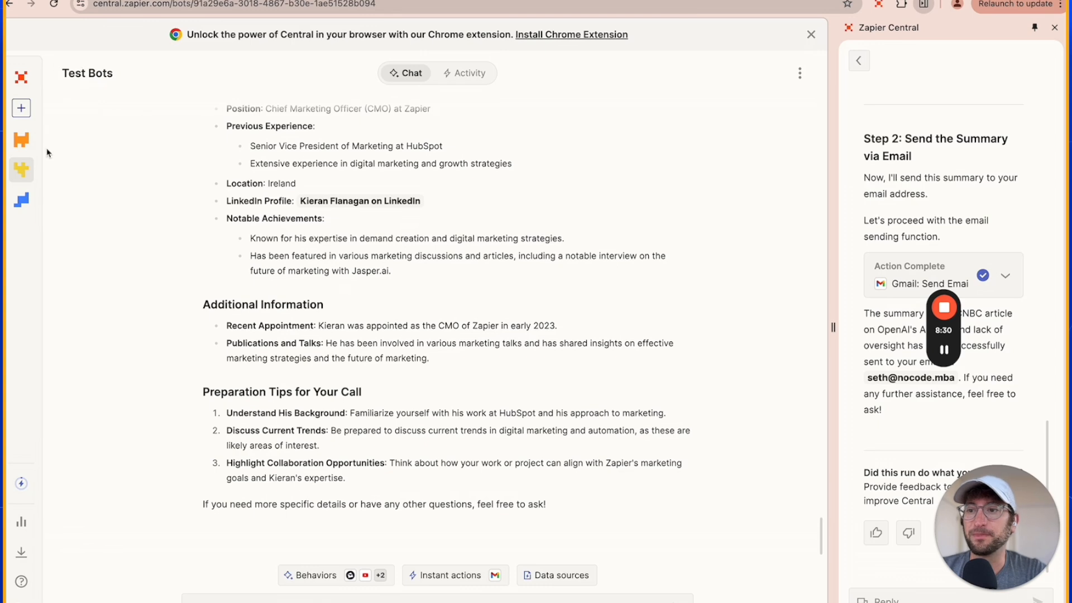
Open the Email Extractor behavior from the Test Bots bot's list of behaviors.
mouse_move(53, 192)
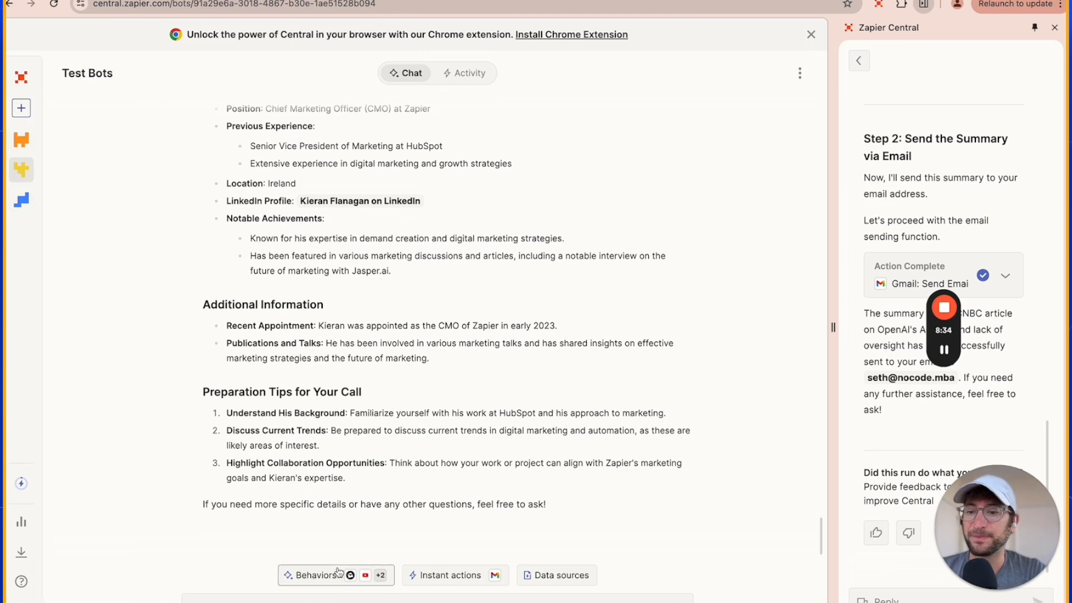
left_click(316, 578)
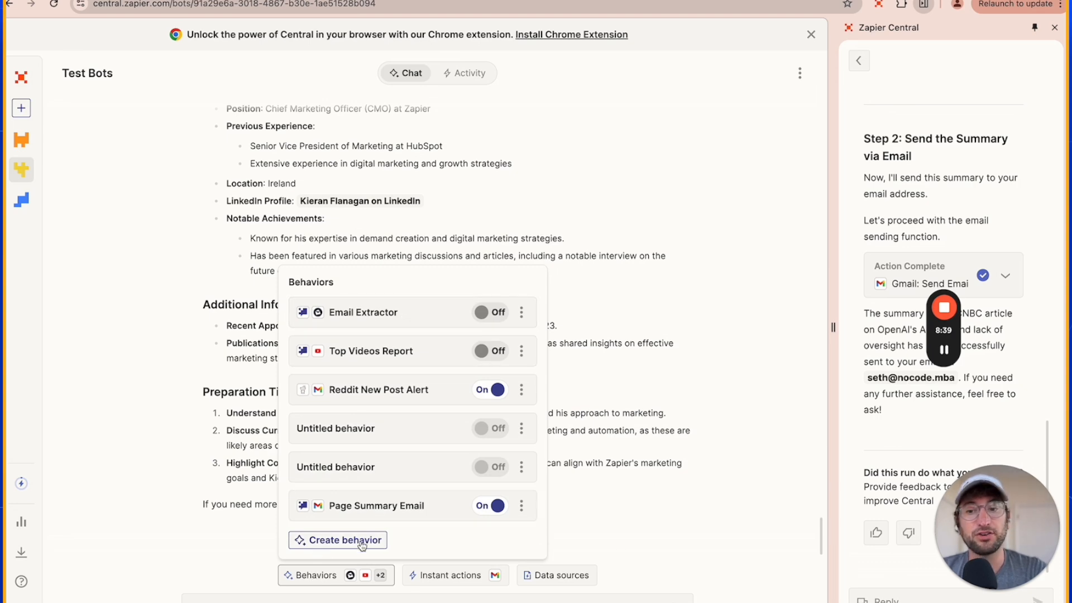
left_click(386, 318)
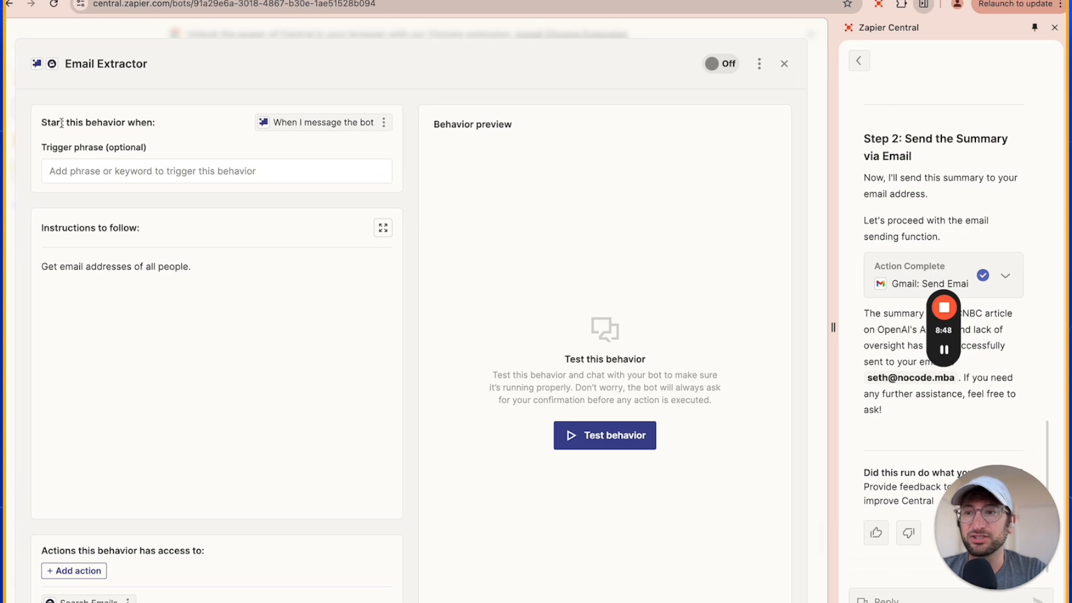
Set the trigger phrase of the Email Extractor behavior to "draft emails".
left_click_drag(62, 122, 155, 124)
left_click(280, 125)
left_click(276, 124)
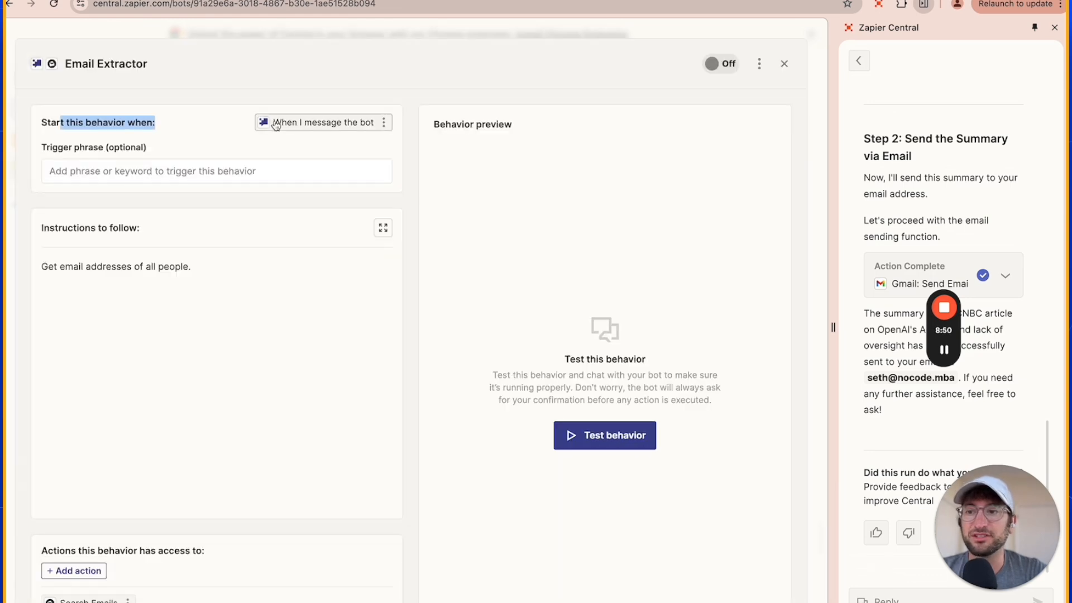
left_click(85, 169)
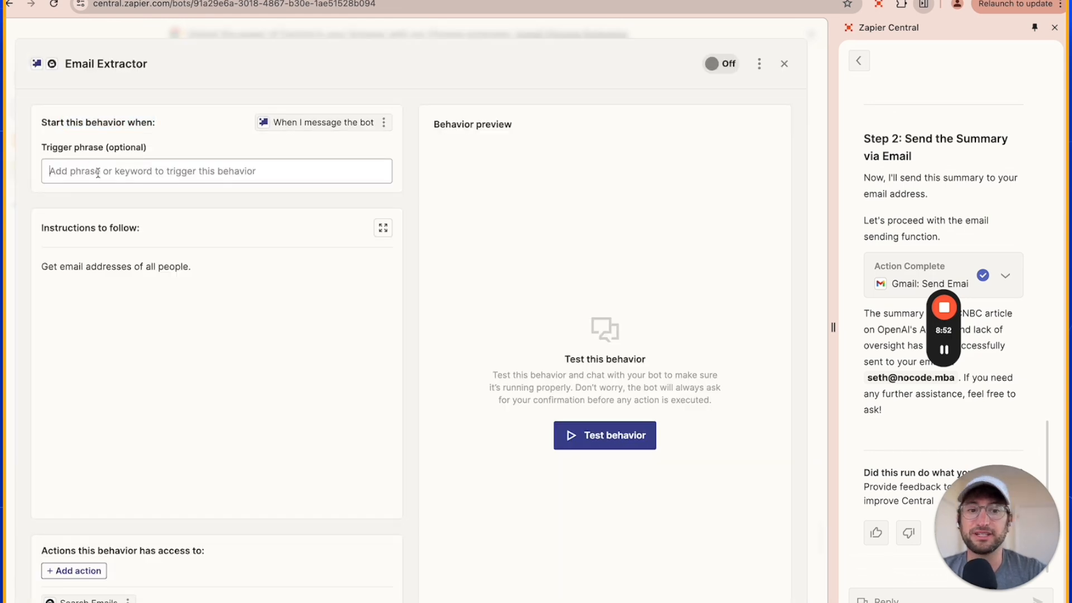
type("dra")
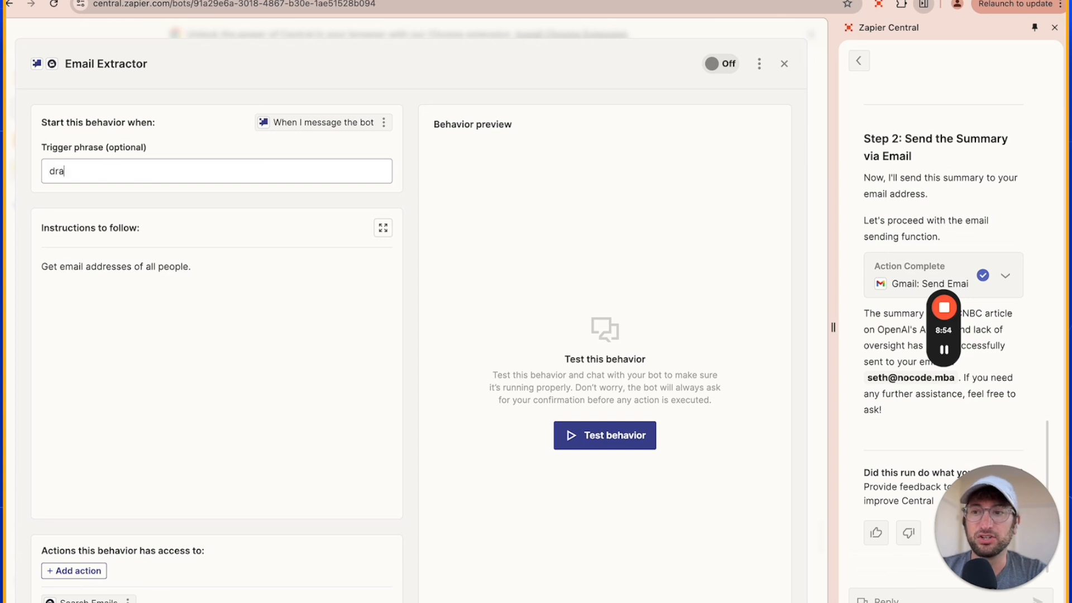
type("ft emails")
left_click(136, 147)
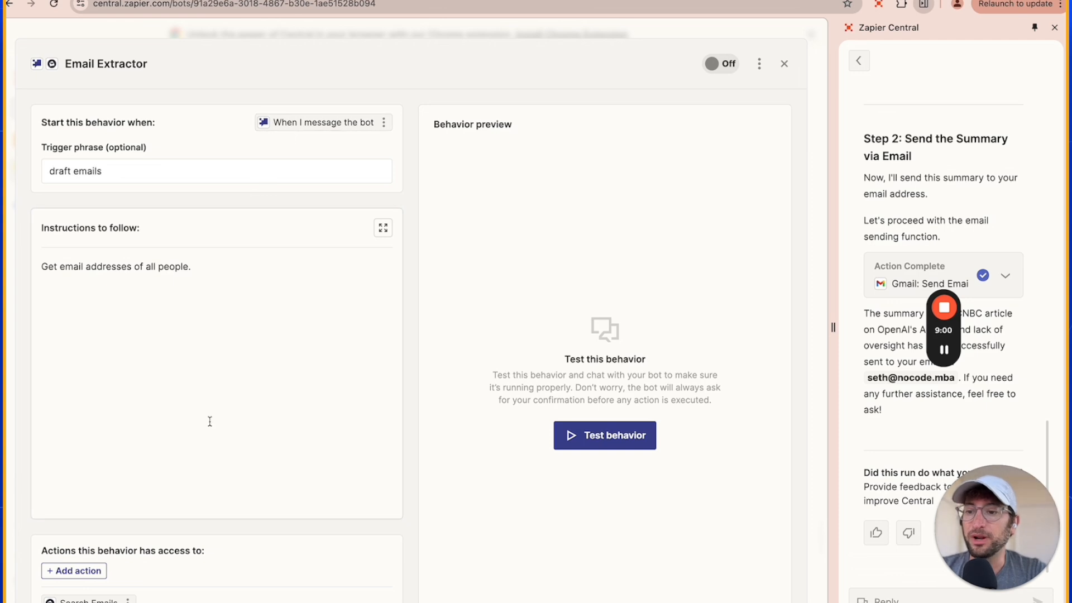
left_click(88, 578)
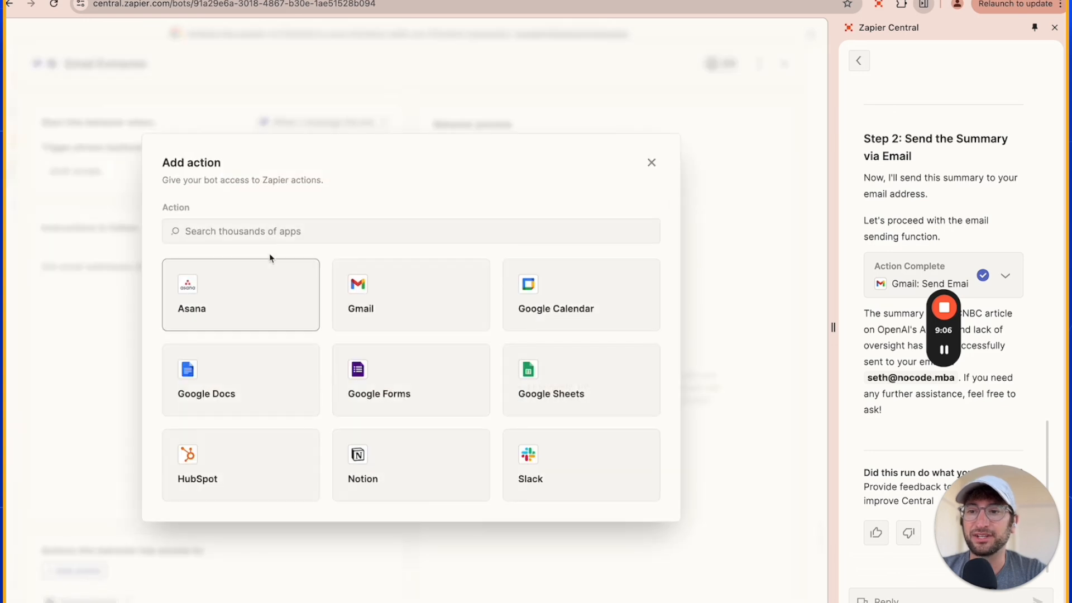
left_click(254, 236)
type("anymail")
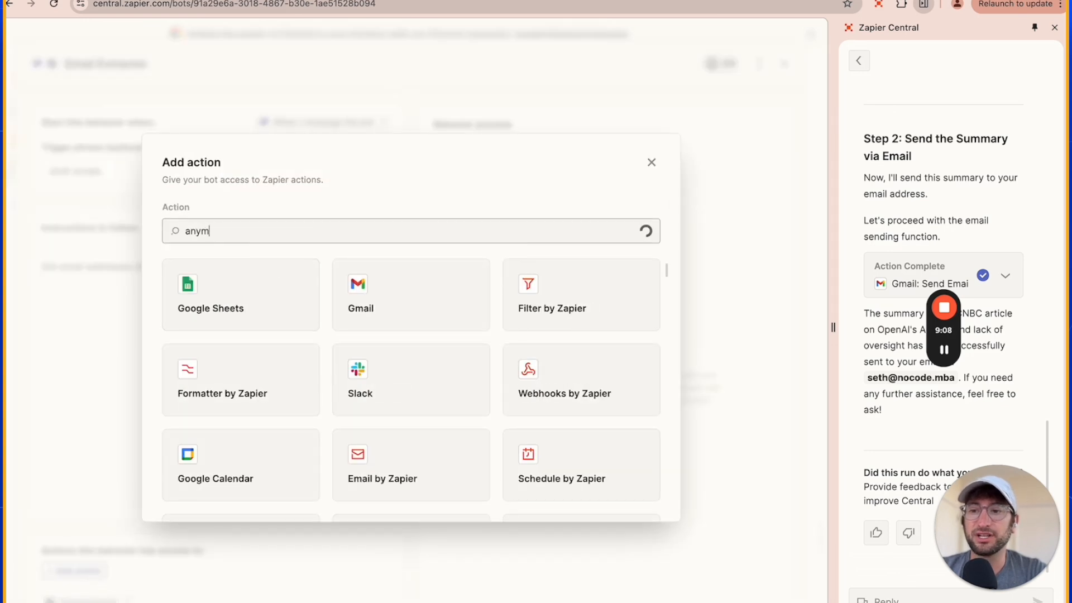
left_click(133, 340)
left_click(95, 572)
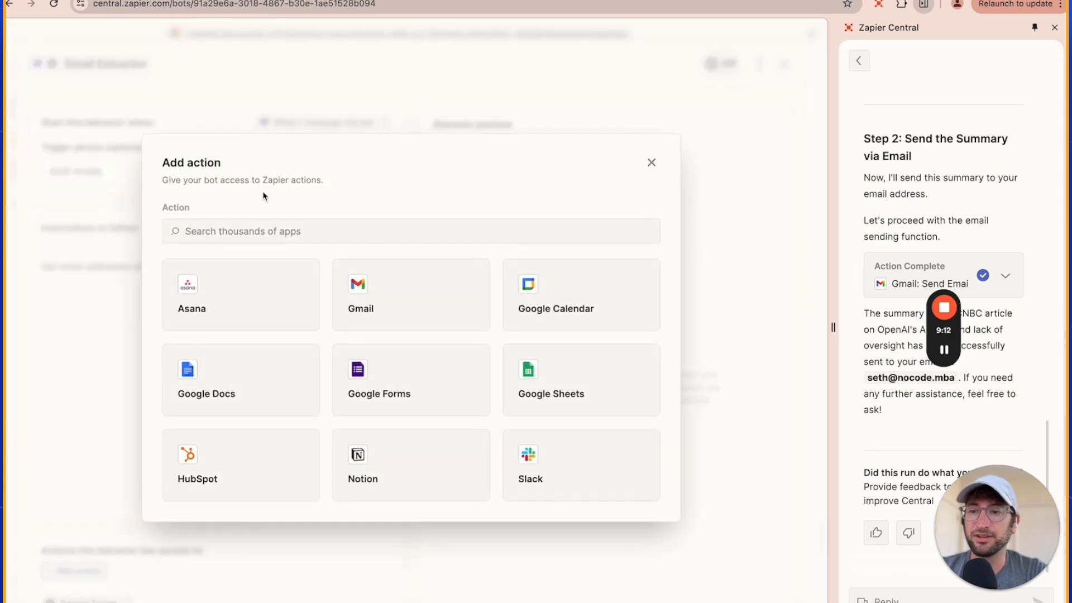
type("anymail finder")
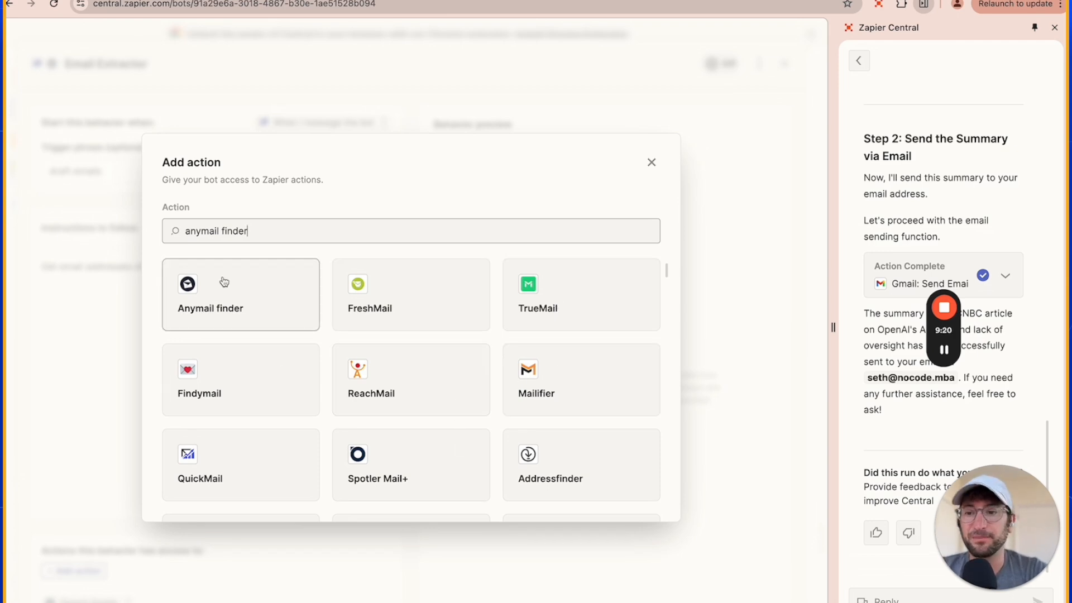
left_click(241, 279)
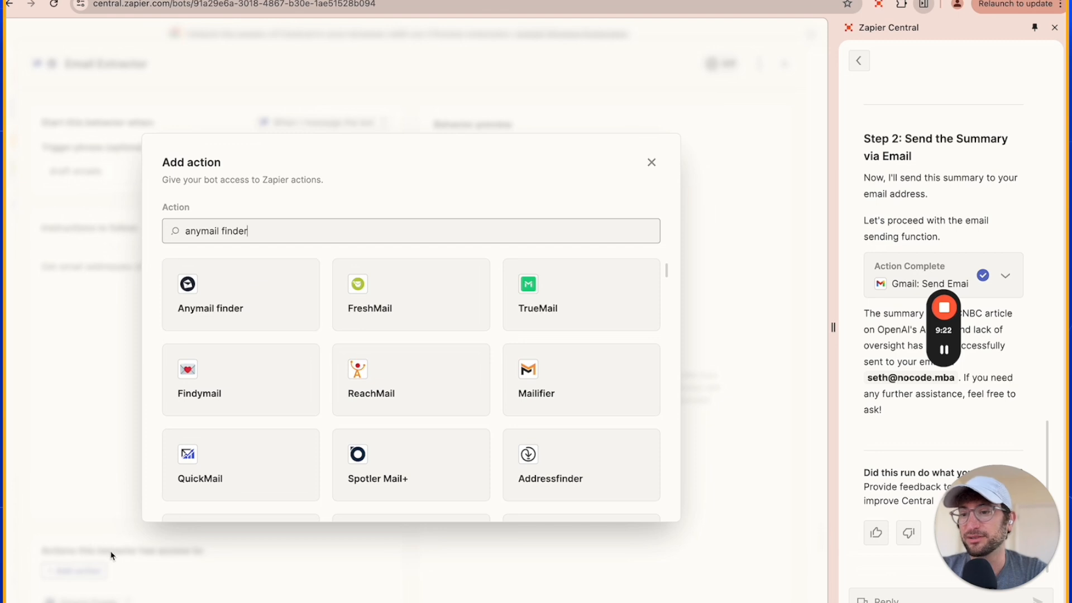
Open the behavior's existing Anymail finder Search Emails action and look over the anymailfinder.com home page before returning to it.
left_click(85, 600)
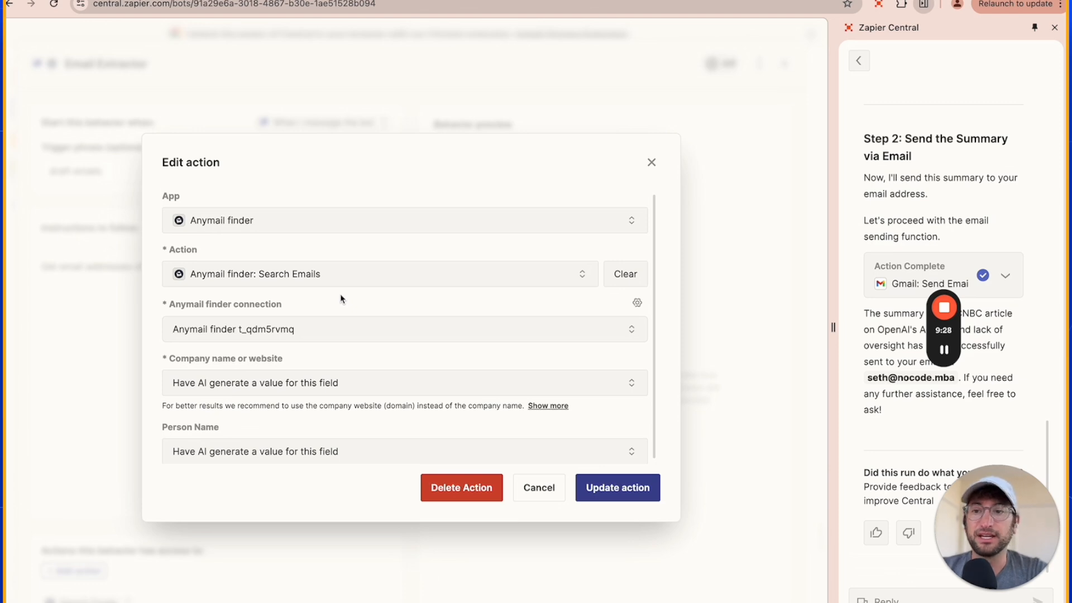
left_click(947, 354)
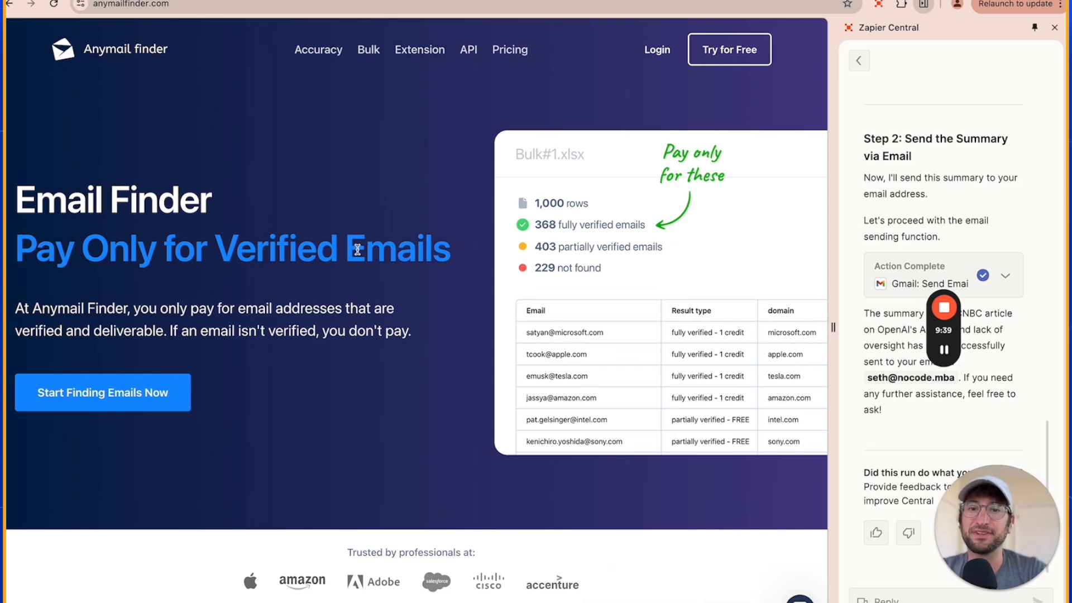
scroll(272, 171, "down", 1)
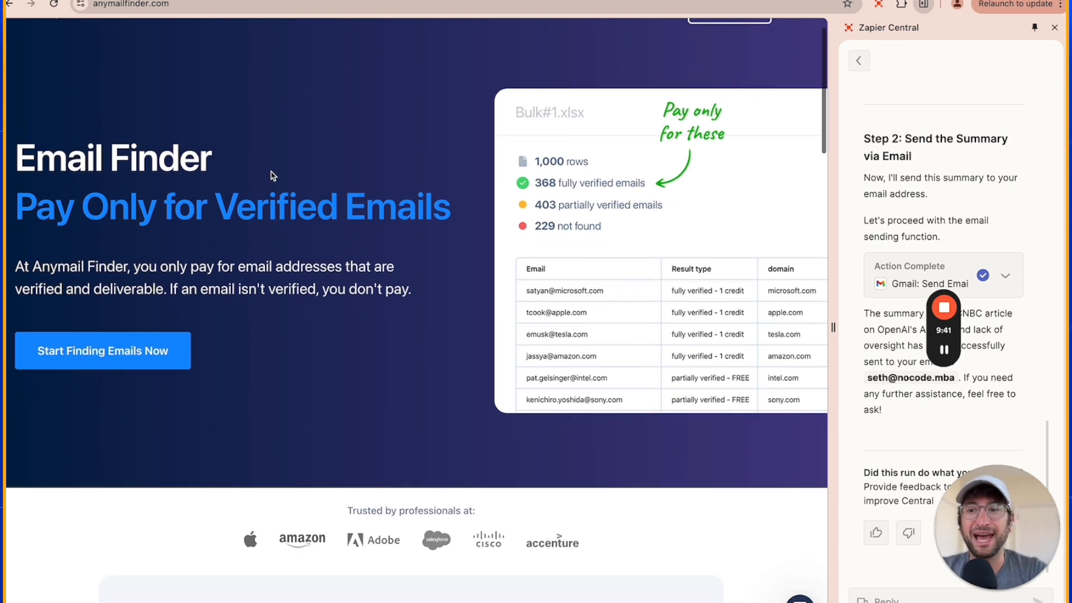
scroll(272, 175, "up", 1)
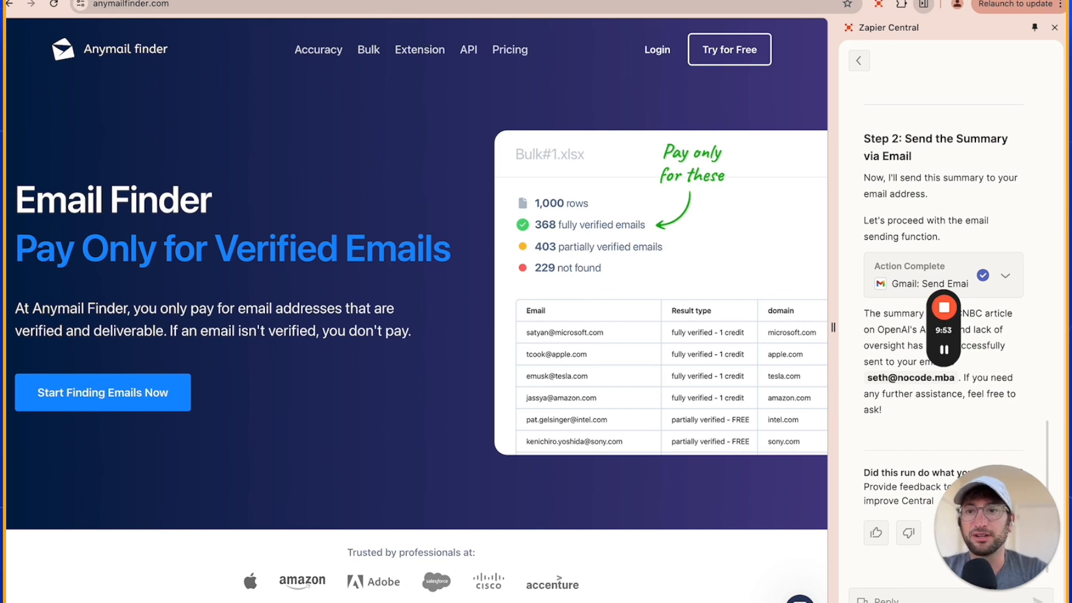
key("ctrl+shift+Tab")
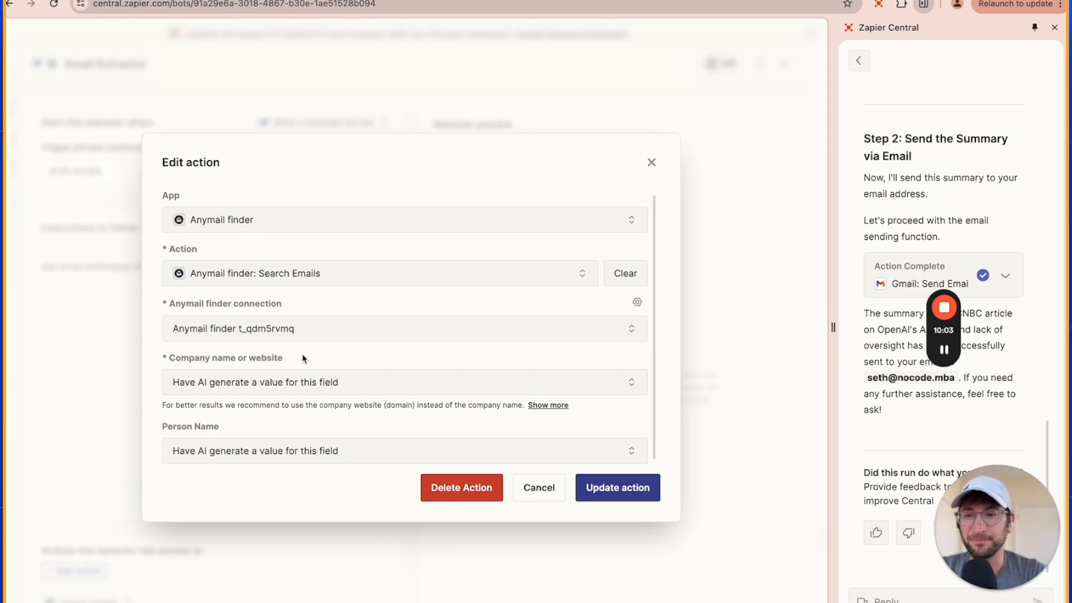
Review the company and person name fields of the Search Emails action, keep both AI-generated, and save the action.
left_click_drag(181, 360, 260, 360)
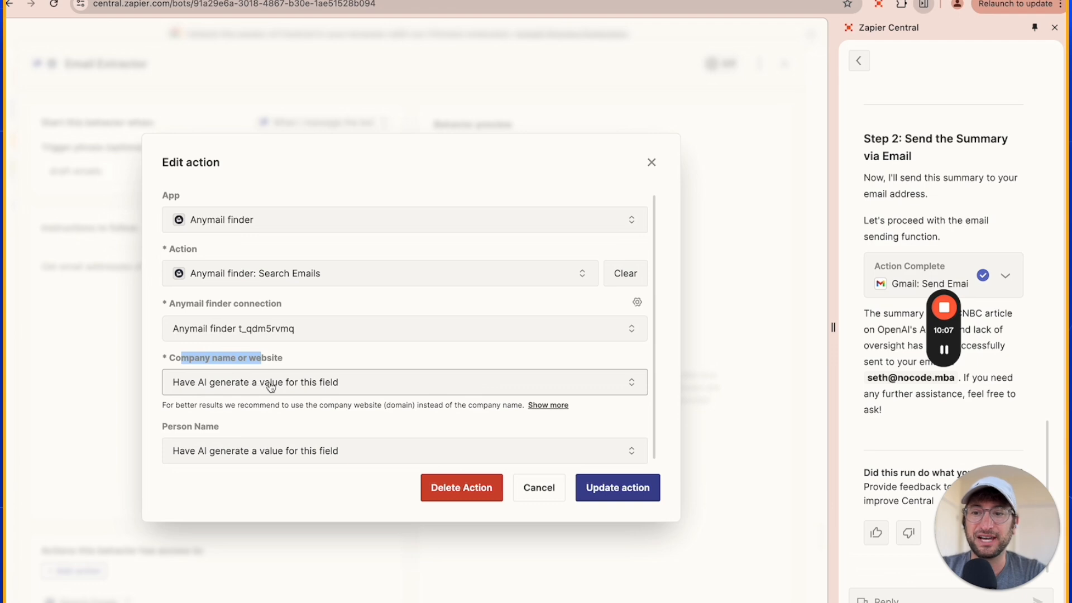
left_click(196, 425)
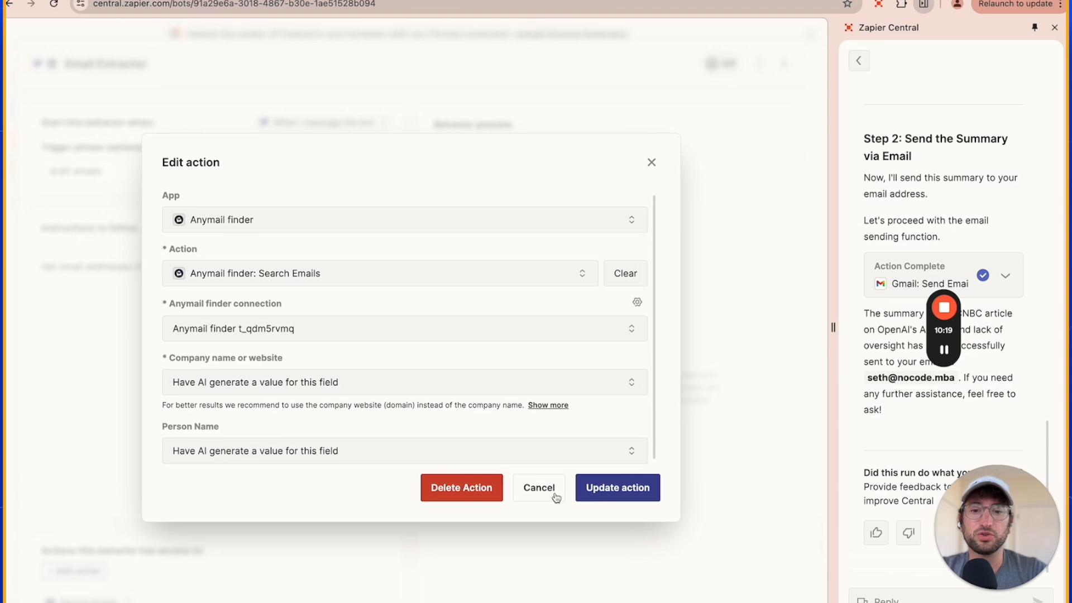
left_click(619, 490)
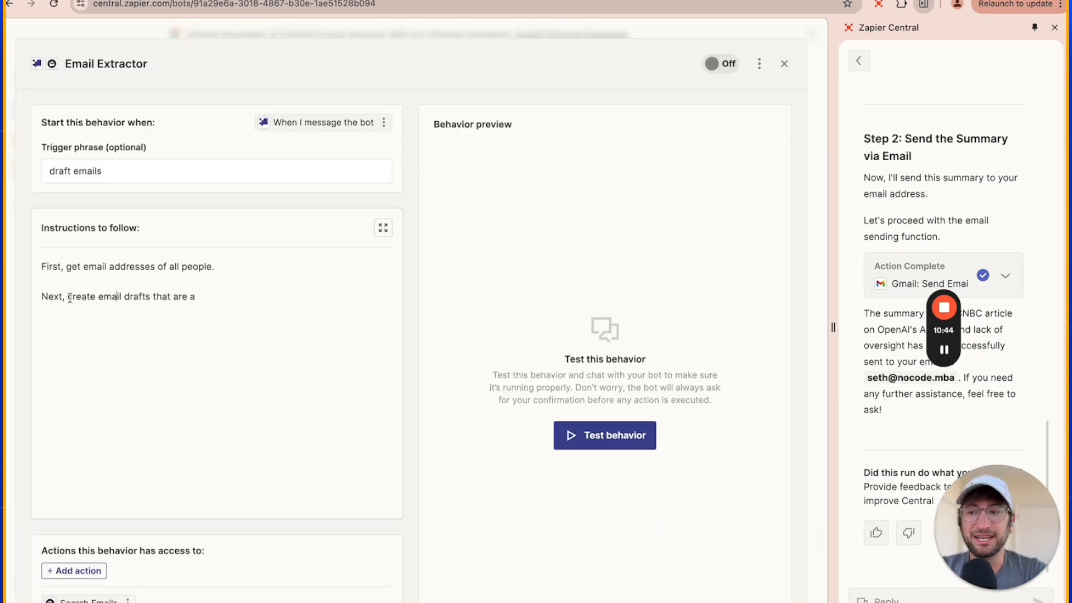
Replace the instructions with a prompt to get all people's email addresses, create personalized Gmail drafts pitching the B2B marketing-automation agency with a phone-call CTA, and send nothing.
left_click_drag(68, 297, 272, 298)
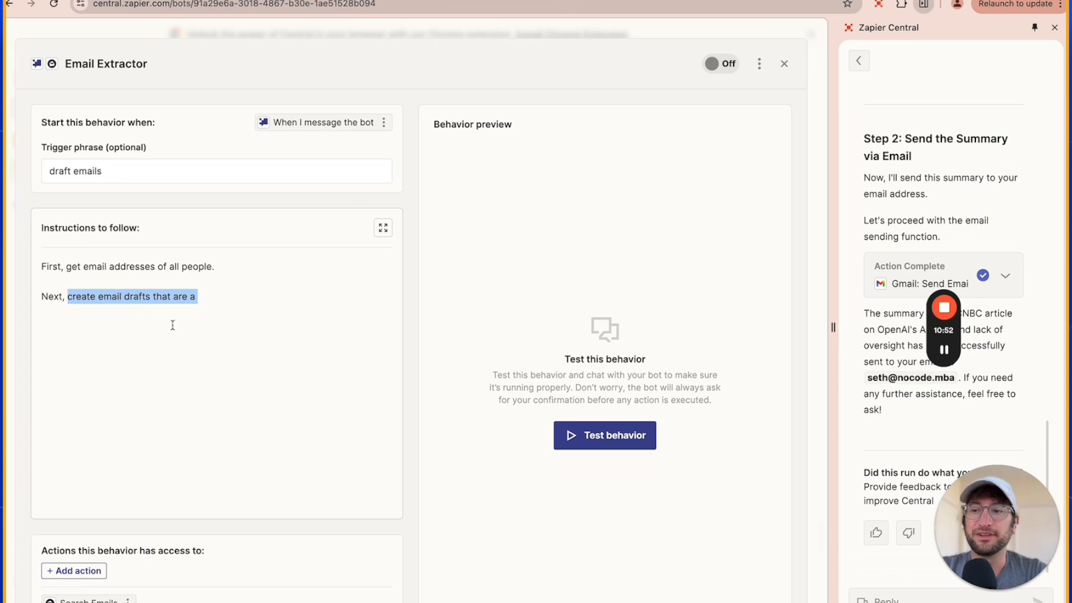
left_click(65, 301)
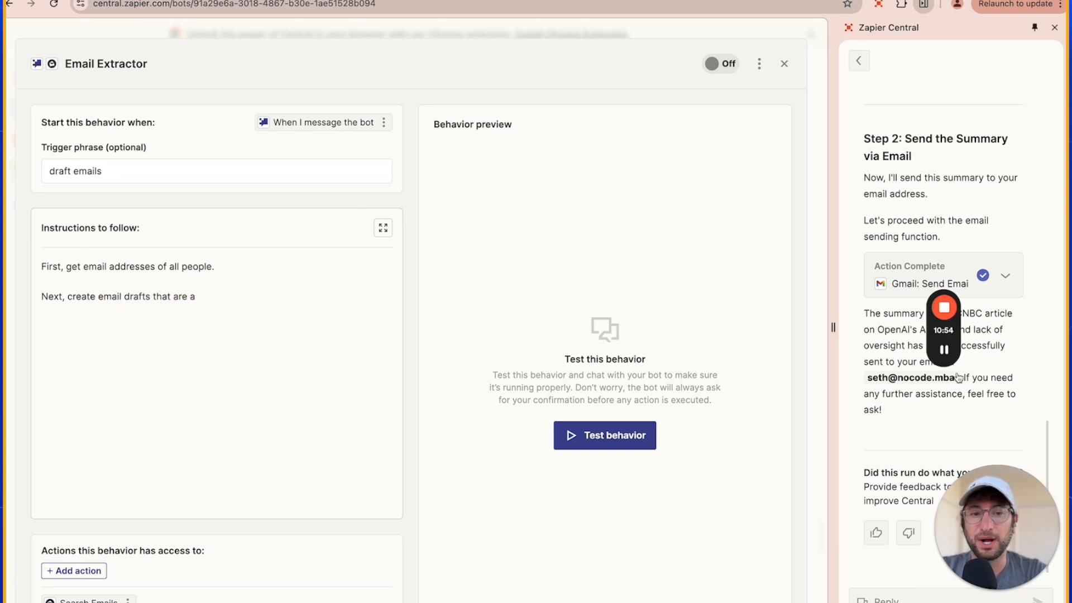
key("ctrl+a")
type("First, get email addresses of all people.  Next, create email drafts in gmail that pitch our product for each of the emails you just found.  Make sure the email is personalized based on the company they work for and their job title.  Our company is an agency that helps automate marketing for B2B marketing teams. We can help set up AI automations for the company. Be sure to ask to schedule a phone call as the CTA of the email.  Remember, just create drafts, don't send emails.")
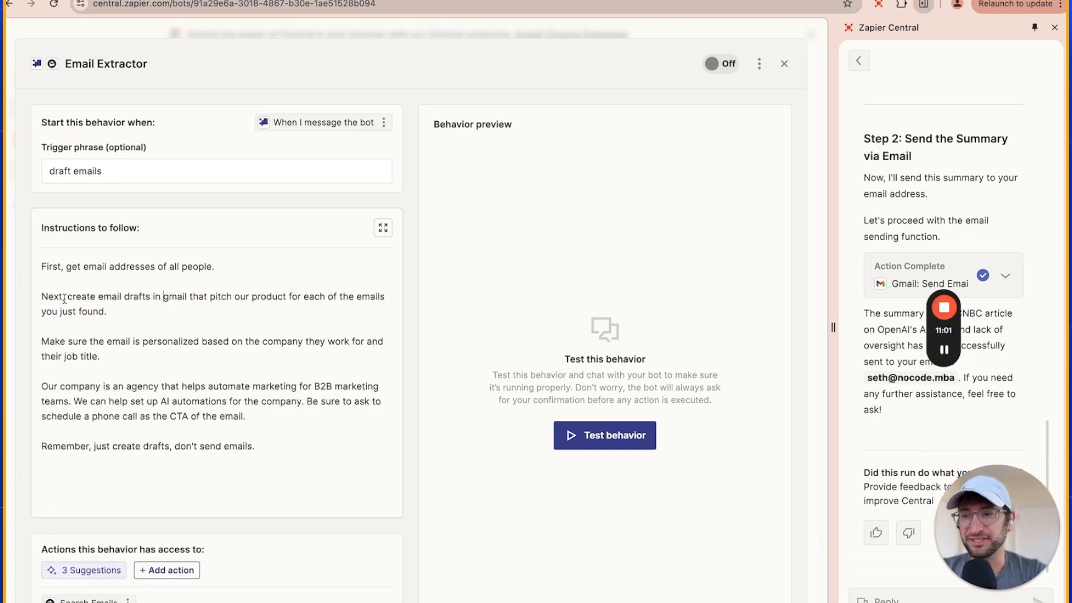
left_click(65, 297)
type(",")
Read through the instructions on finding emails, personalizing the Gmail drafts, describing the company and creating drafts only.
left_click_drag(69, 300, 159, 314)
left_click(69, 269)
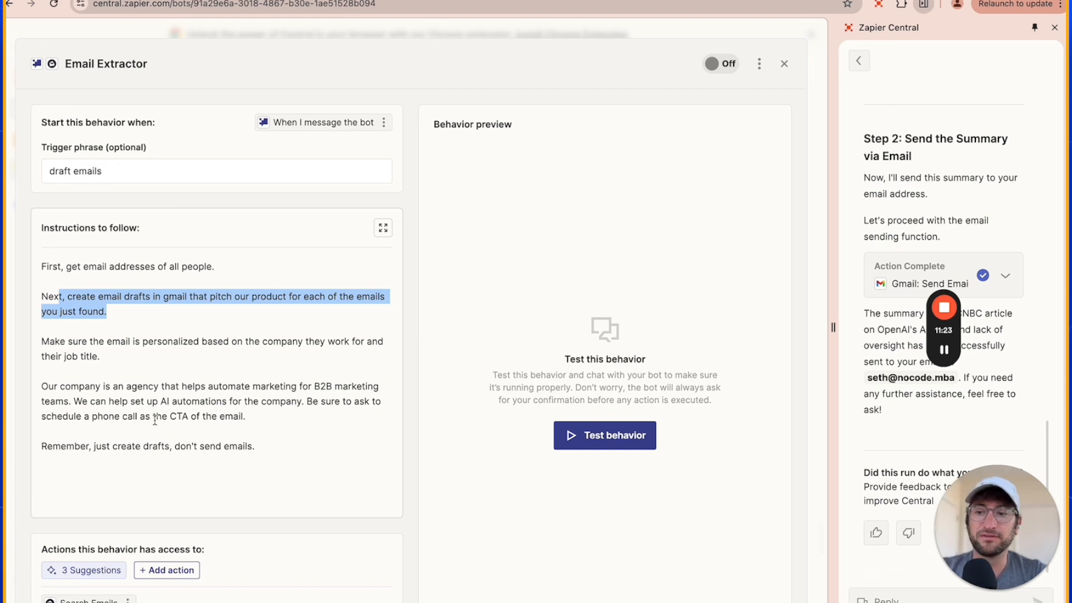
left_click(248, 417)
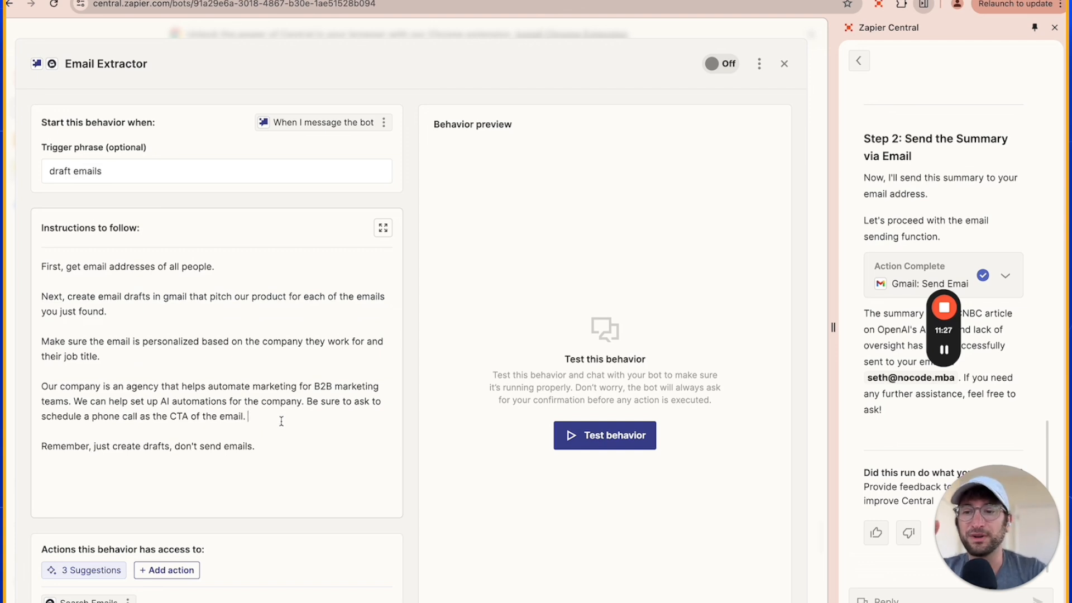
left_click_drag(271, 421, 42, 342)
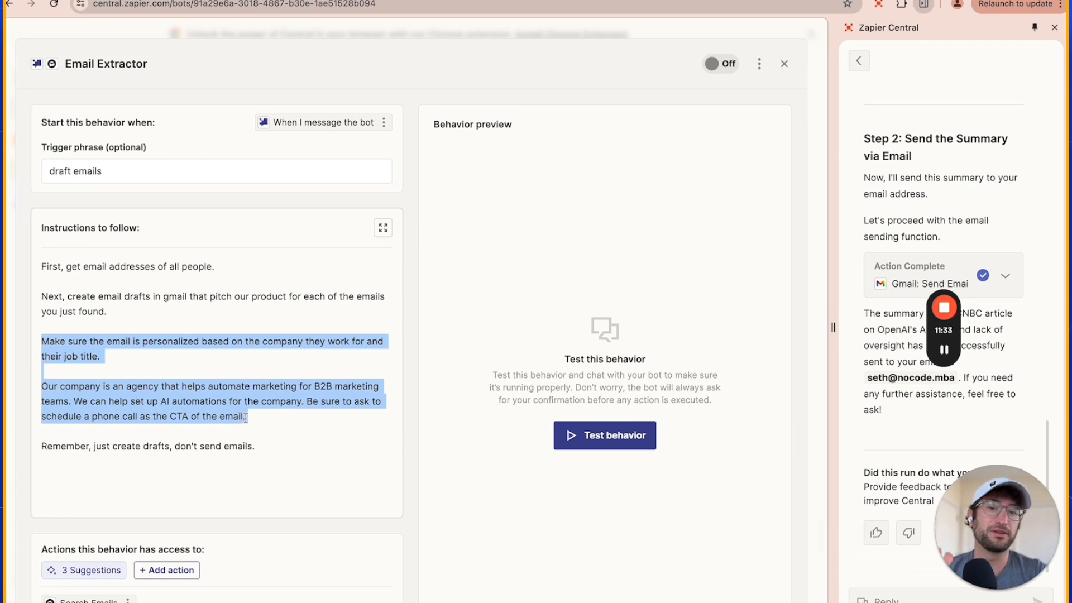
left_click(286, 416)
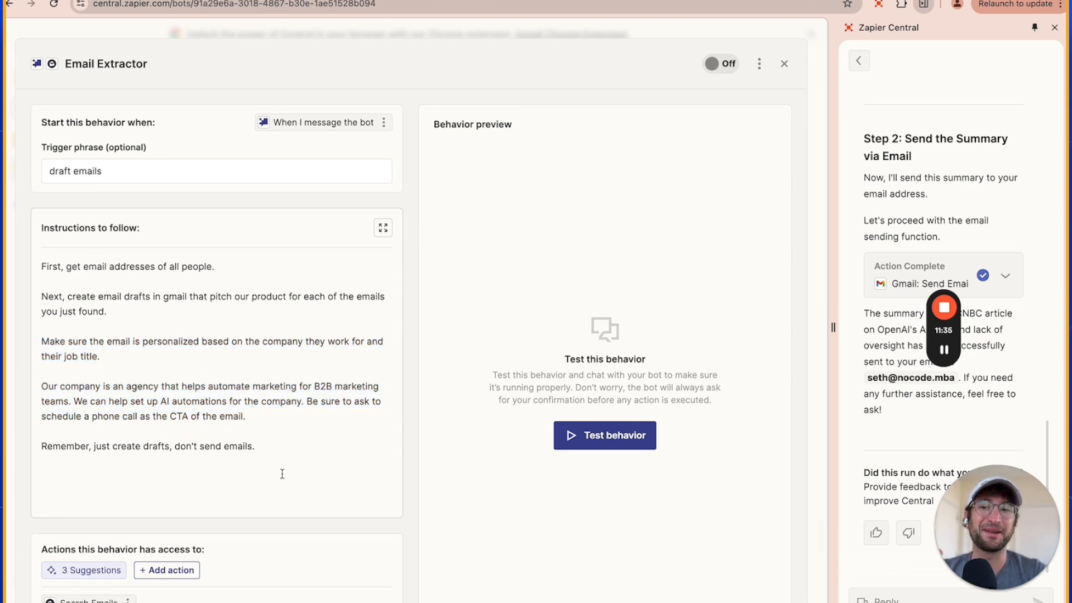
left_click_drag(282, 473, 53, 266)
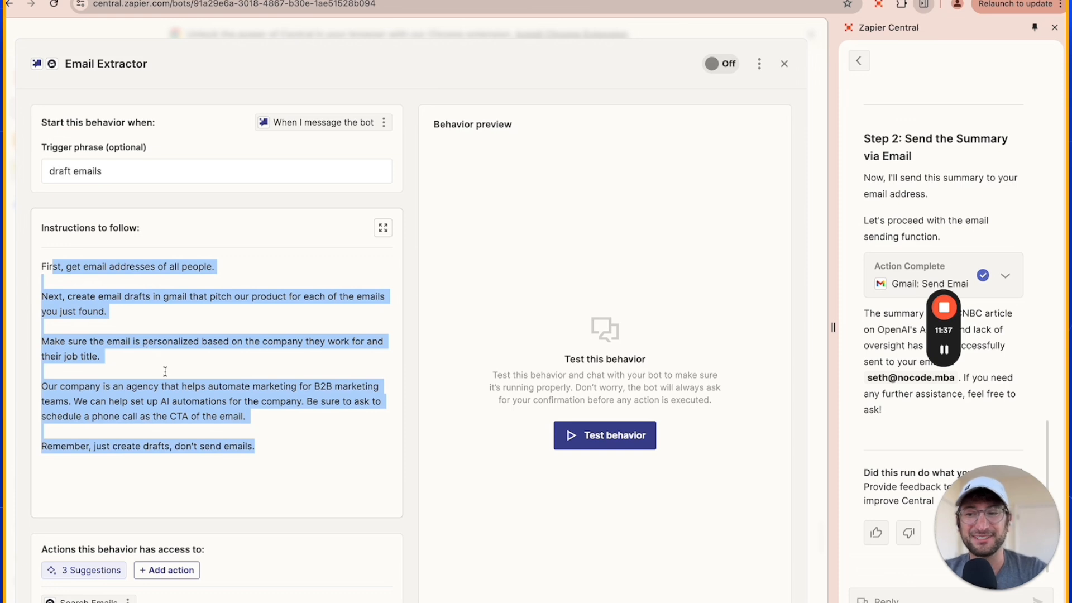
left_click(96, 446)
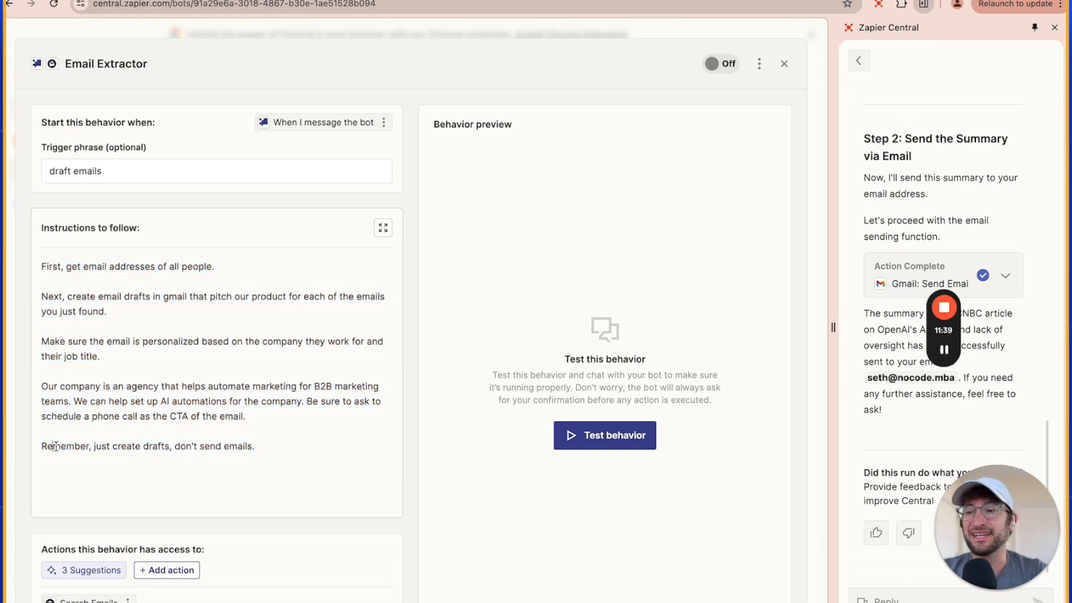
triple_click(92, 445)
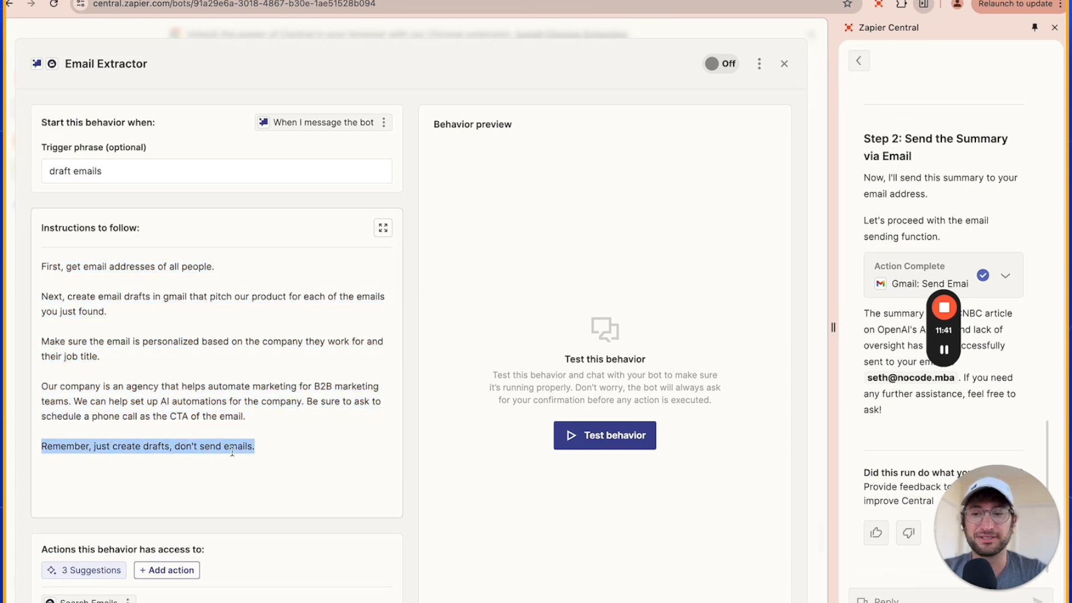
left_click(249, 446)
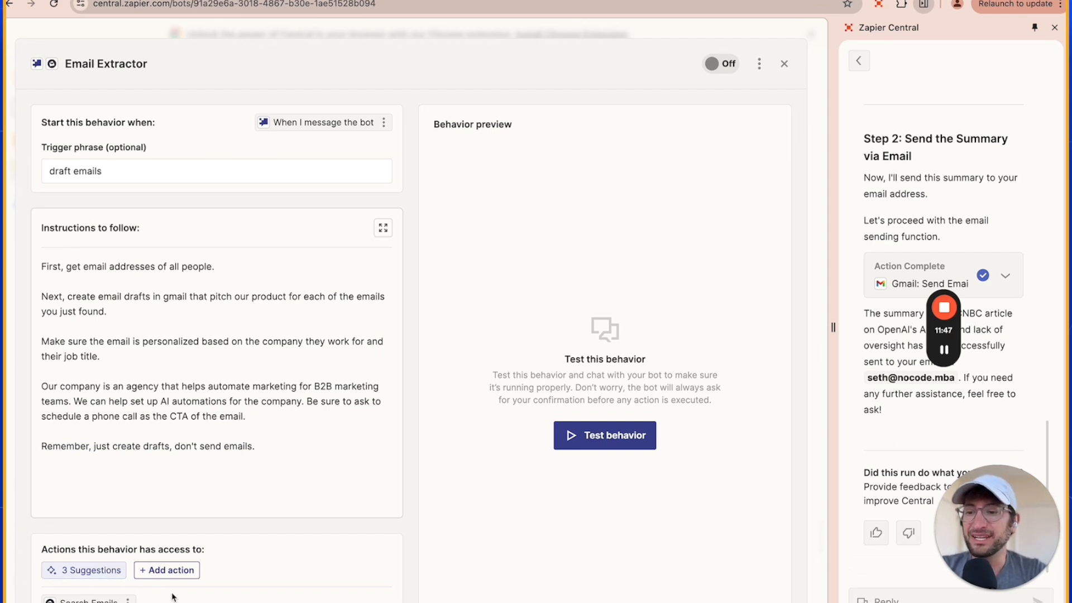
Add the Gmail Create Draft action to the behavior, keeping the subject, recipient and body fields AI-generated.
left_click(163, 570)
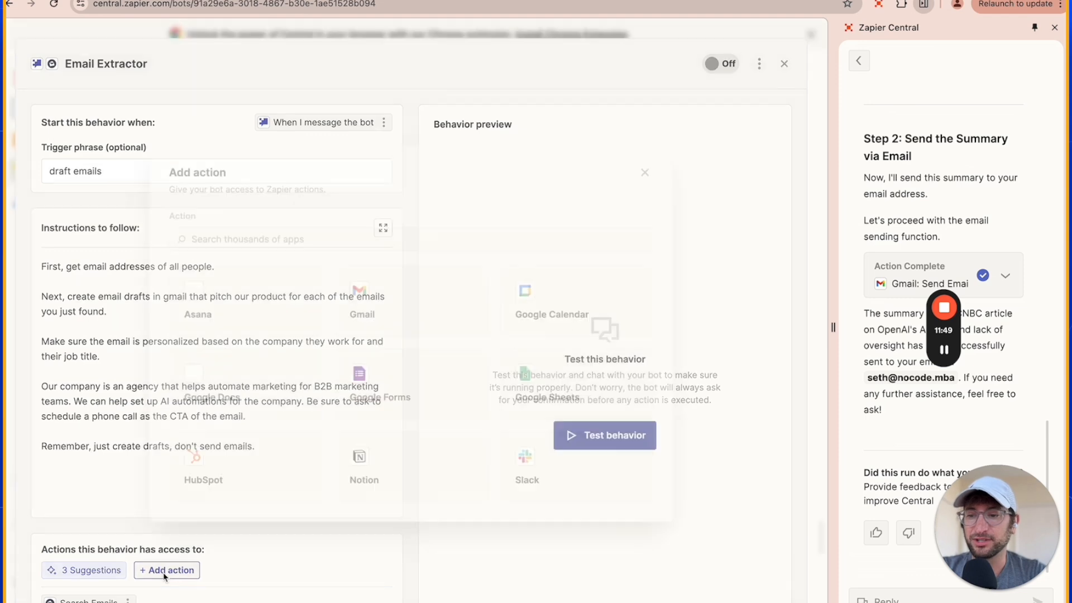
left_click(393, 295)
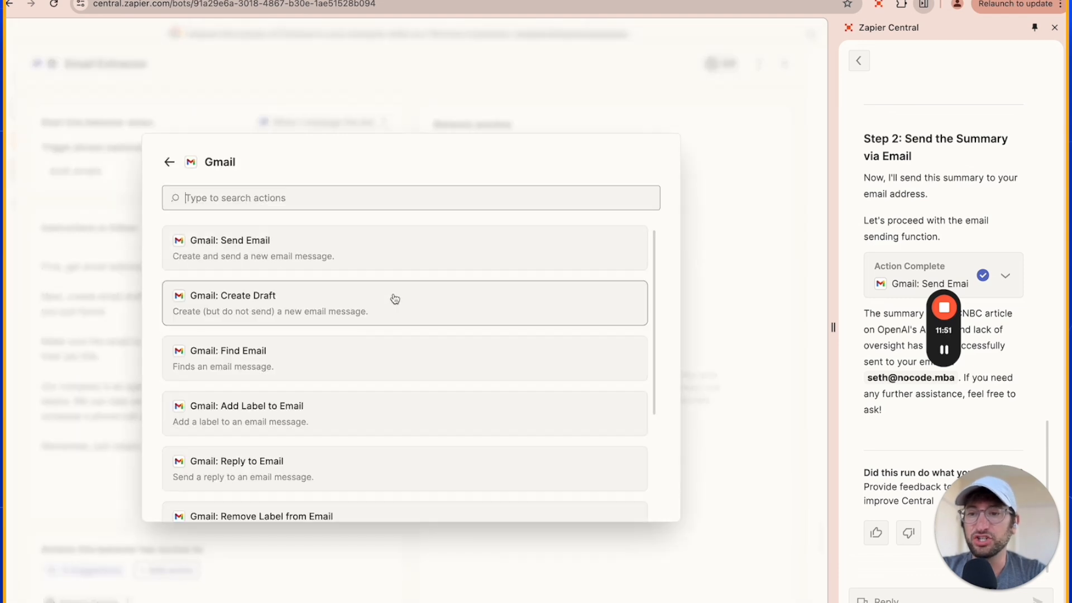
left_click(233, 311)
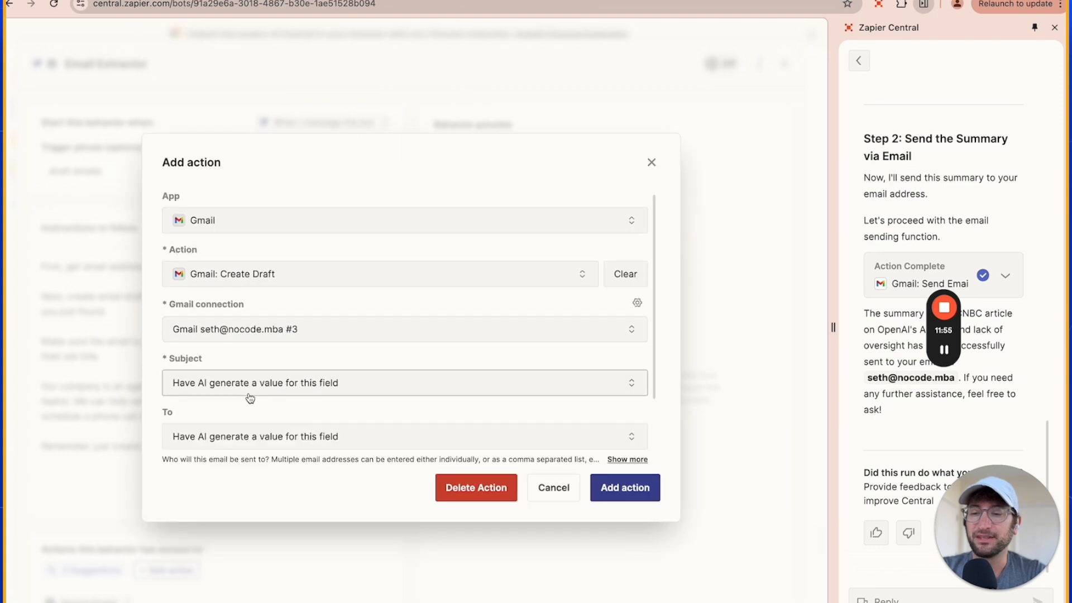
scroll(249, 397, "down", 3)
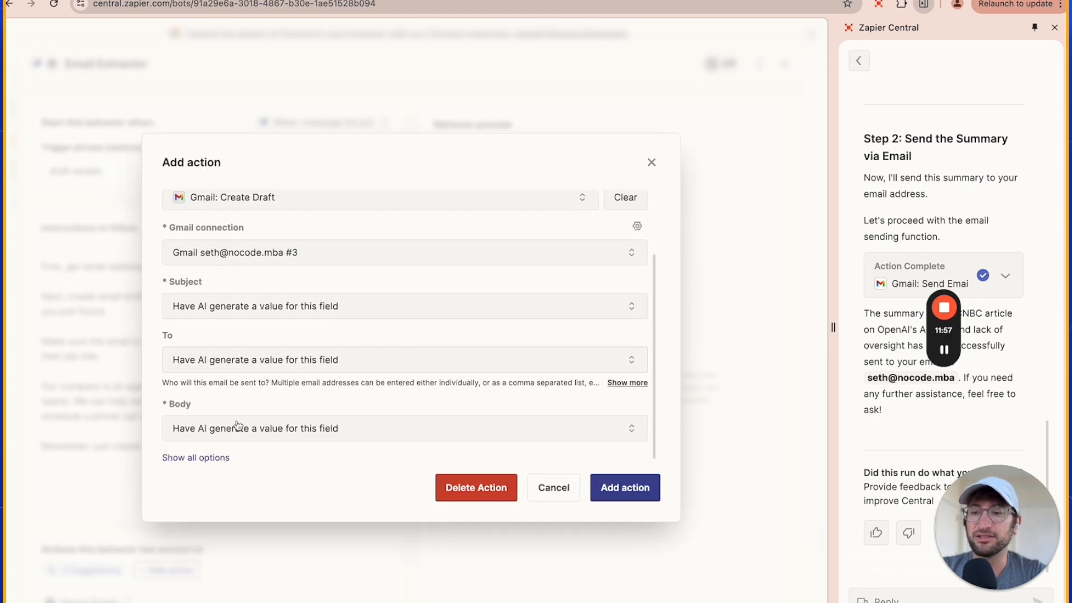
scroll(240, 402, "up", 3)
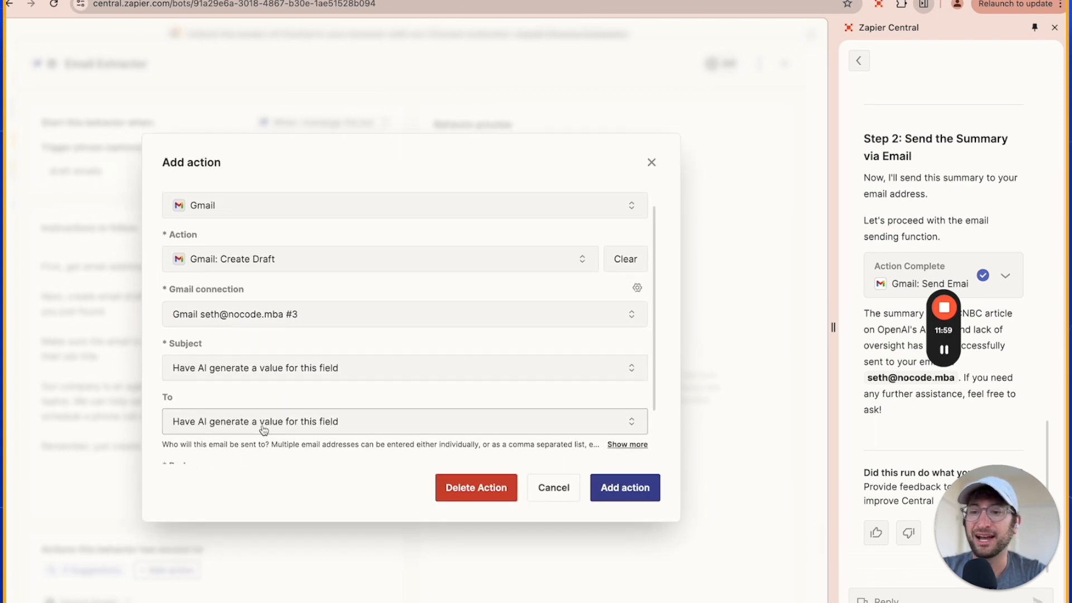
scroll(254, 396, "down", 3)
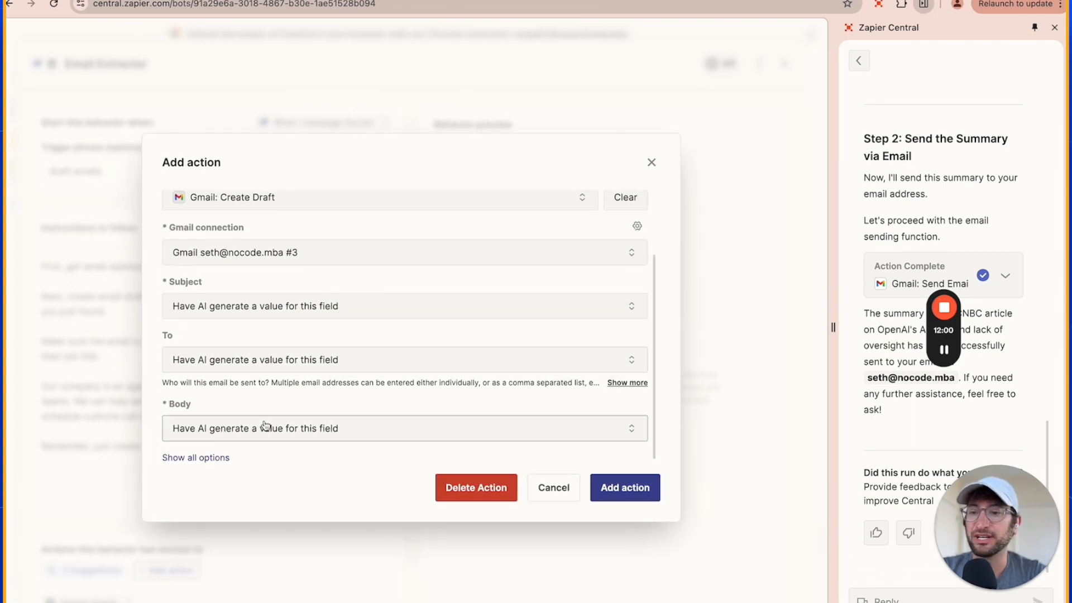
left_click(624, 487)
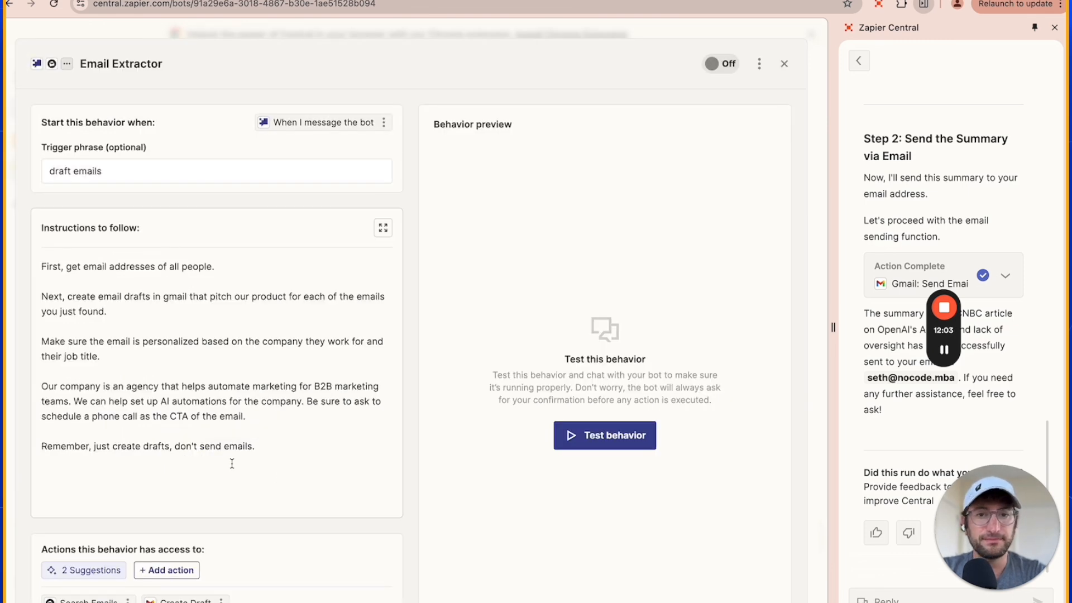
Check the "draft emails" trigger phrase, keep it and turn the Email Extractor behavior on.
triple_click(88, 166)
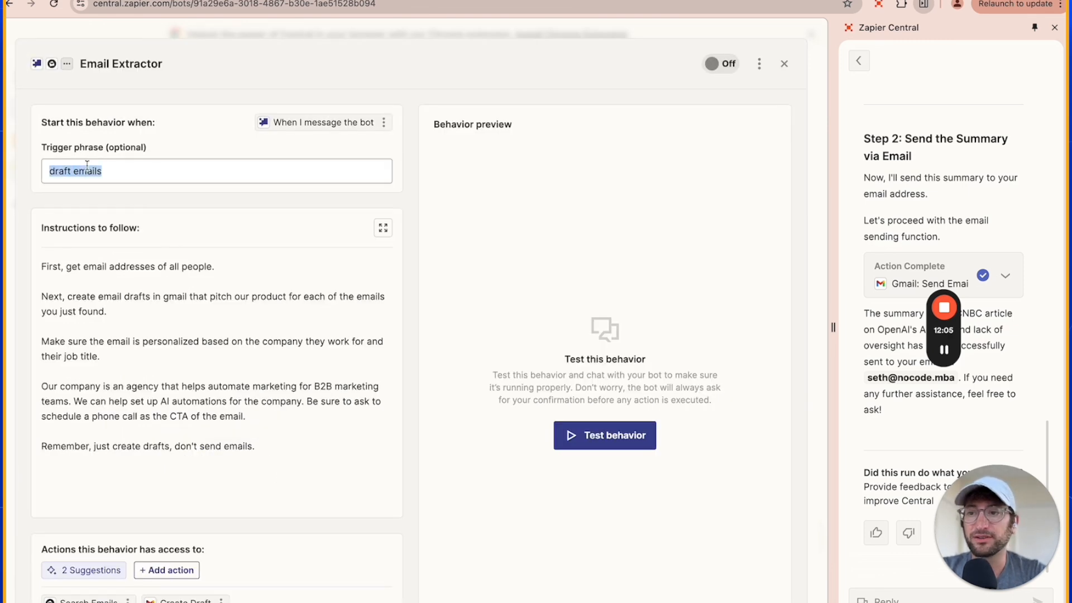
left_click(117, 196)
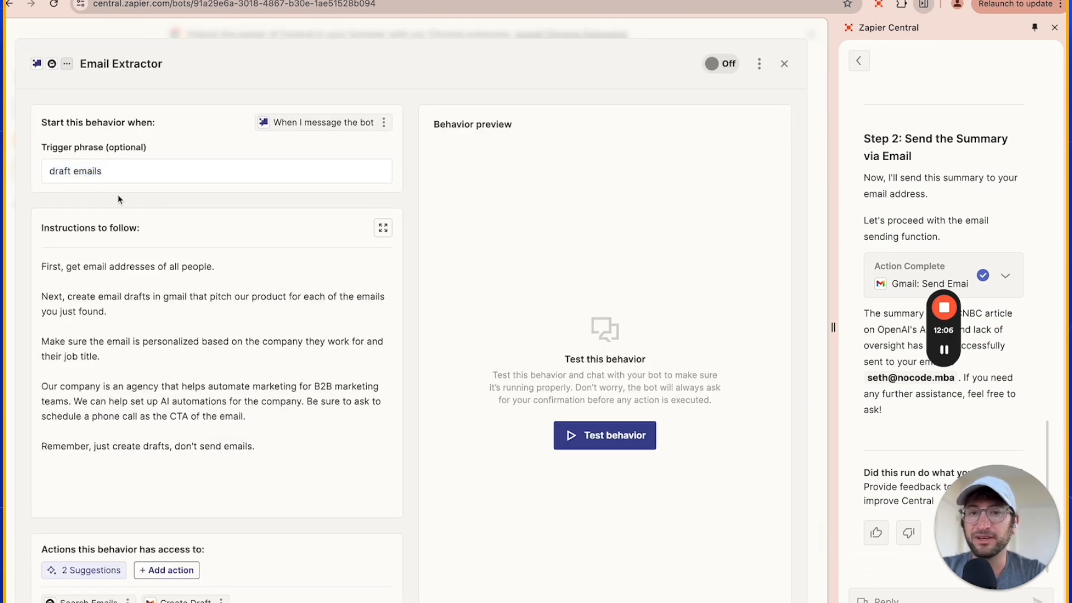
left_click(722, 68)
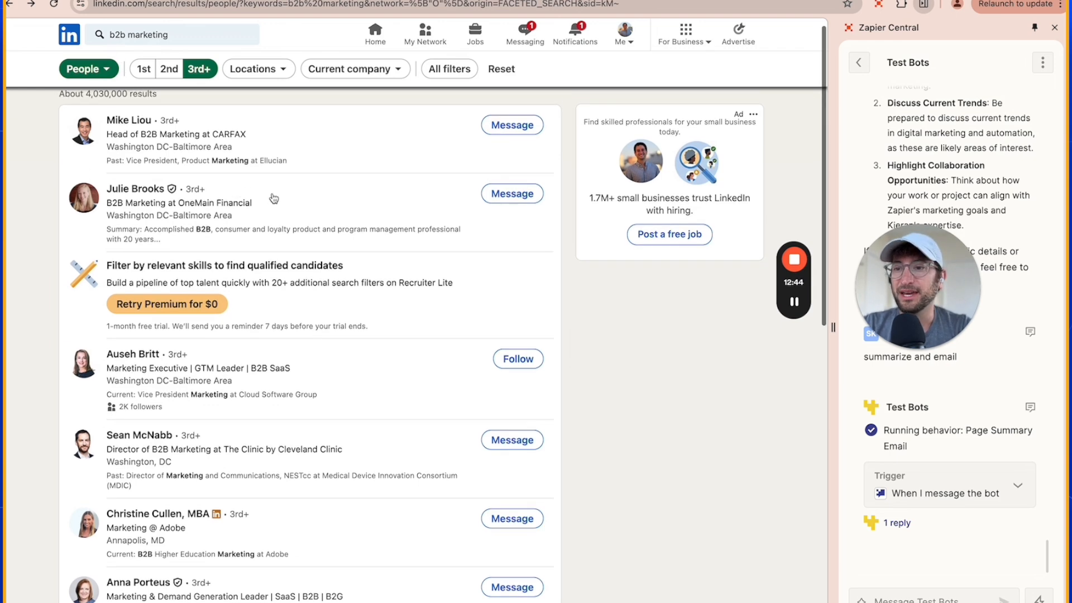
Look over the LinkedIn people results for b2b marketing and run the behavior on them by messaging Test Bots "draft emails".
scroll(273, 198, "down", 1)
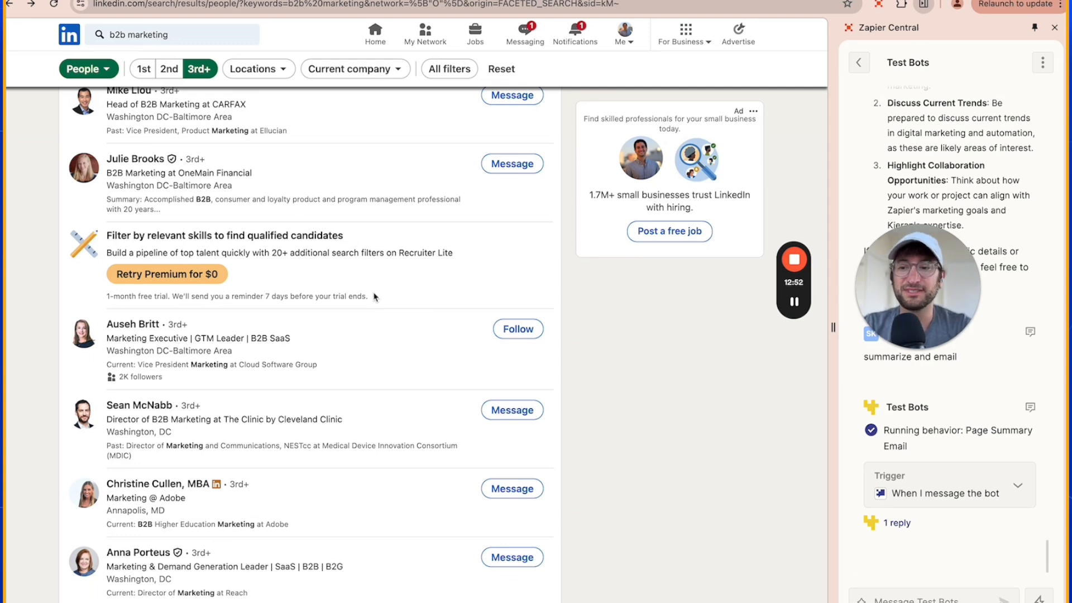
scroll(371, 299, "down", 5)
scroll(371, 300, "up", 2)
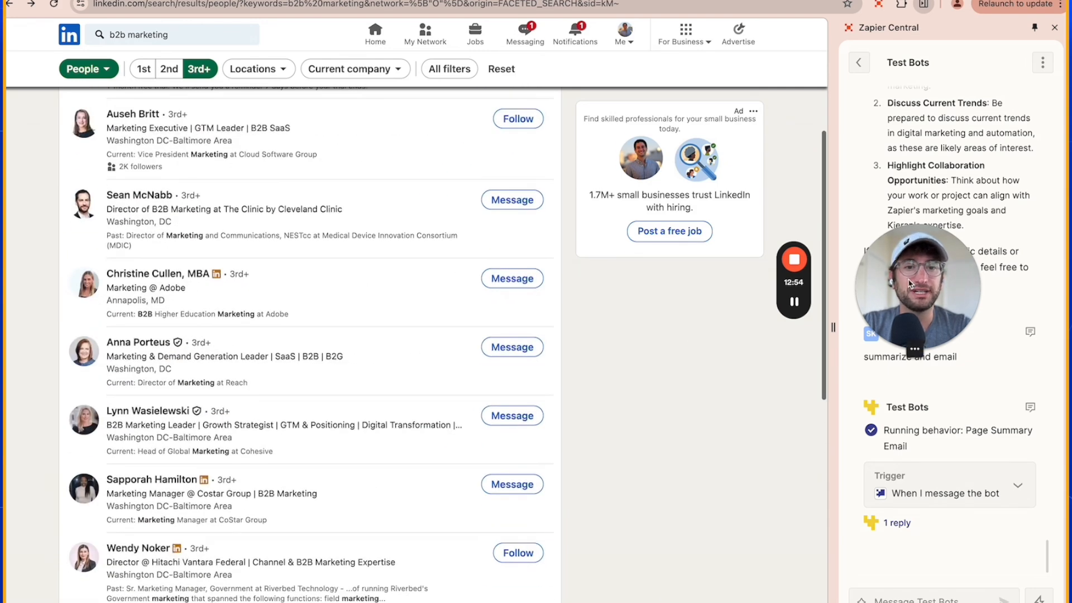
left_click_drag(900, 286, 707, 295)
scroll(888, 125, "up", 1)
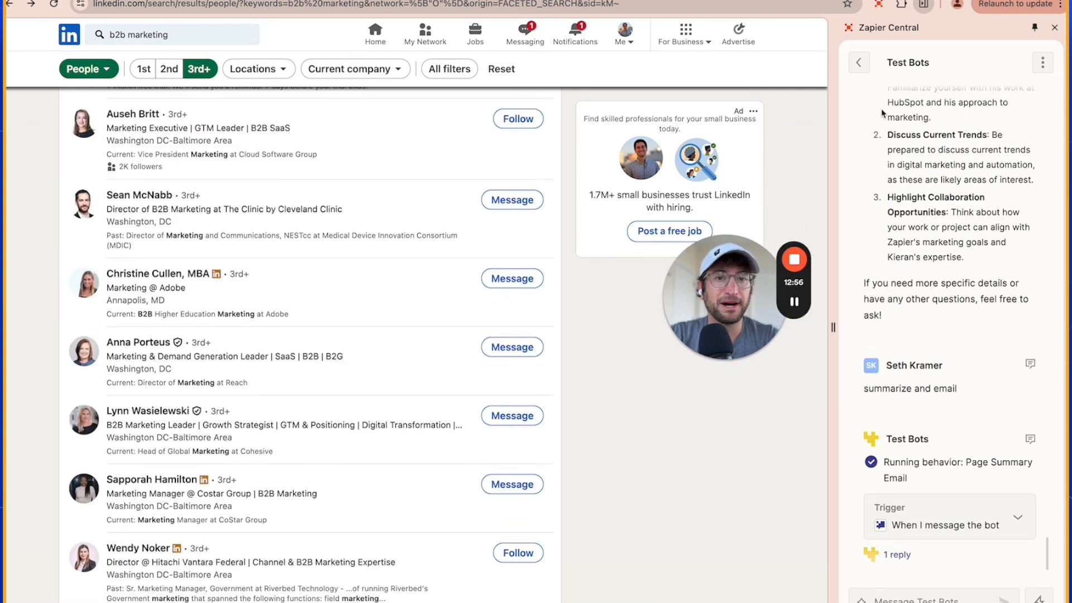
scroll(904, 85, "down", 1)
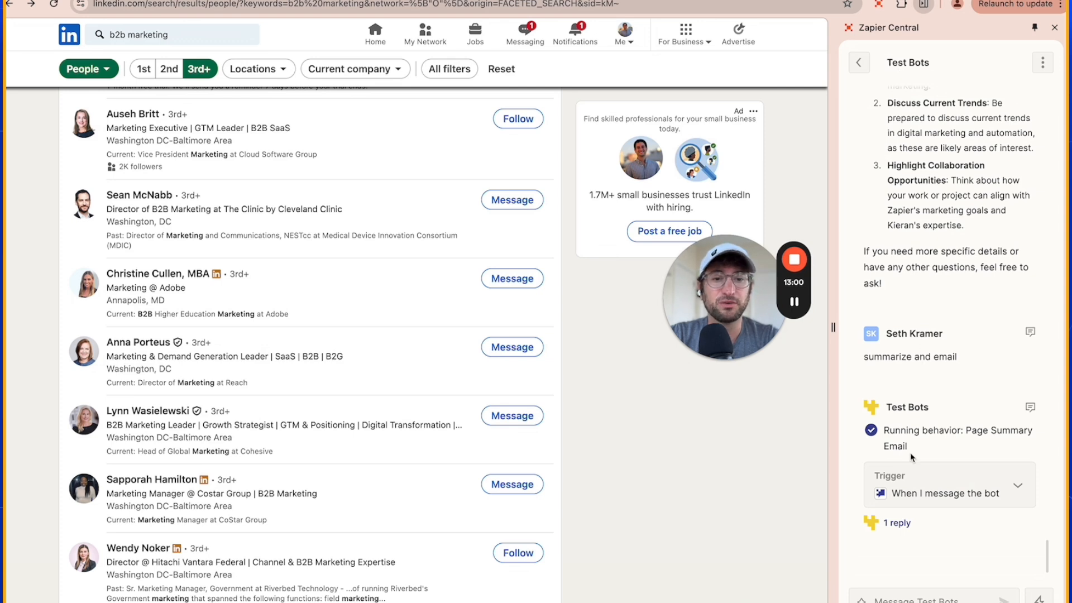
left_click(928, 595)
type("draft emails")
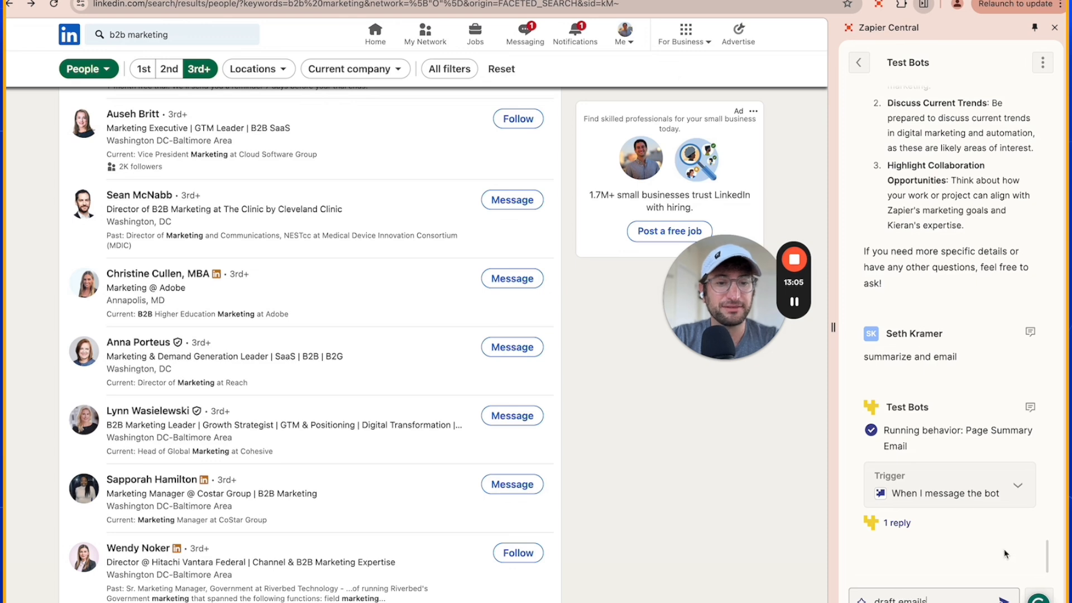
key("Return")
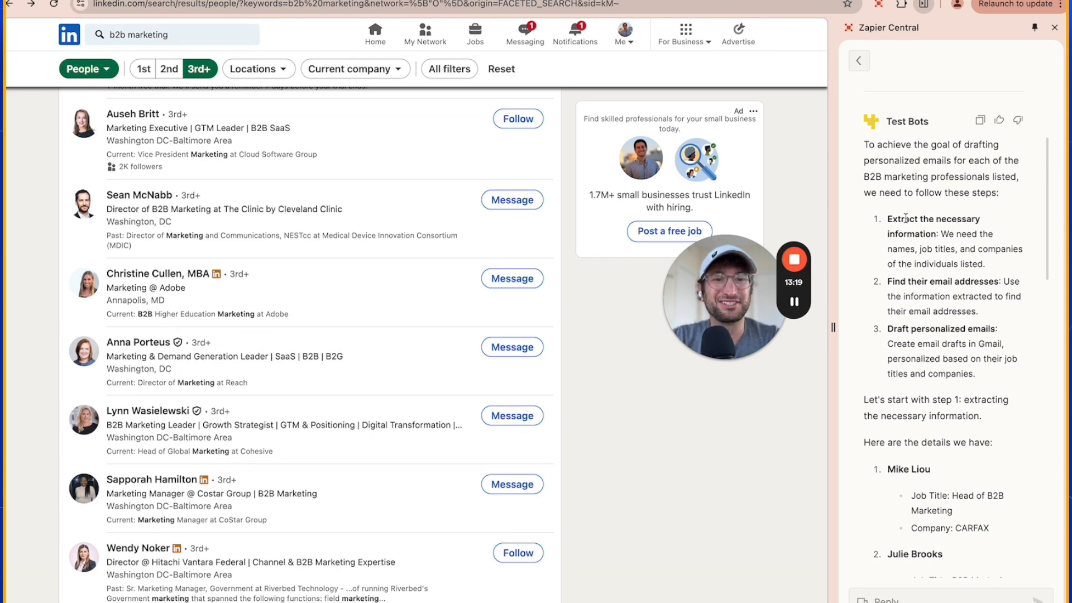
Read the bot's plan for extracting the people's details, finding their email addresses and drafting personalized emails.
mouse_move(906, 218)
left_mouse_down()
mouse_move(899, 249)
mouse_move(911, 233)
left_mouse_up()
scroll(911, 233, "down", 1)
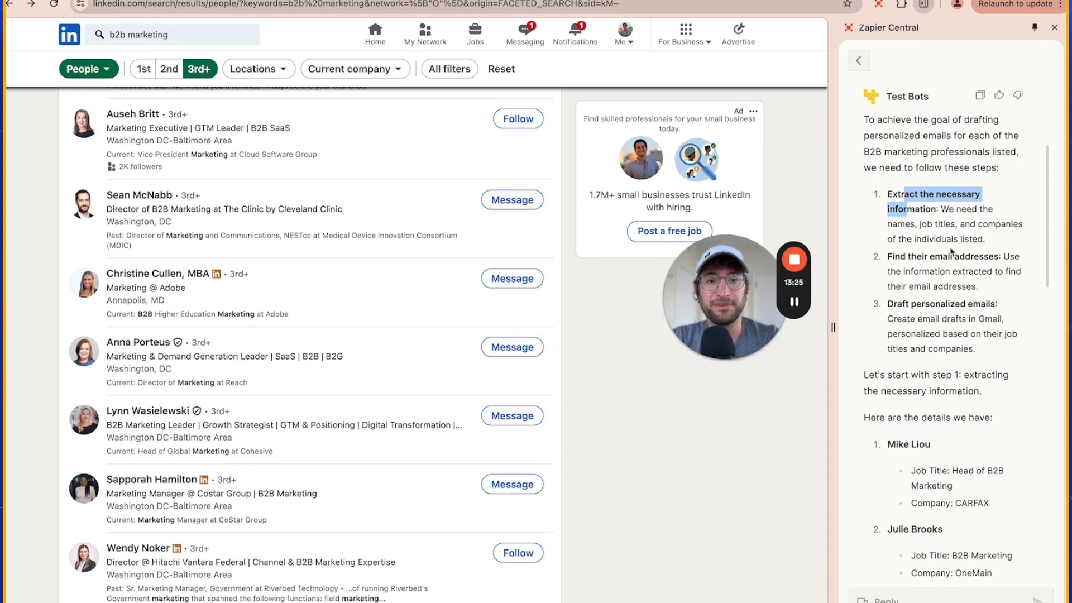
scroll(951, 252, "down", 1)
left_click_drag(908, 231, 934, 276)
scroll(916, 252, "down", 2)
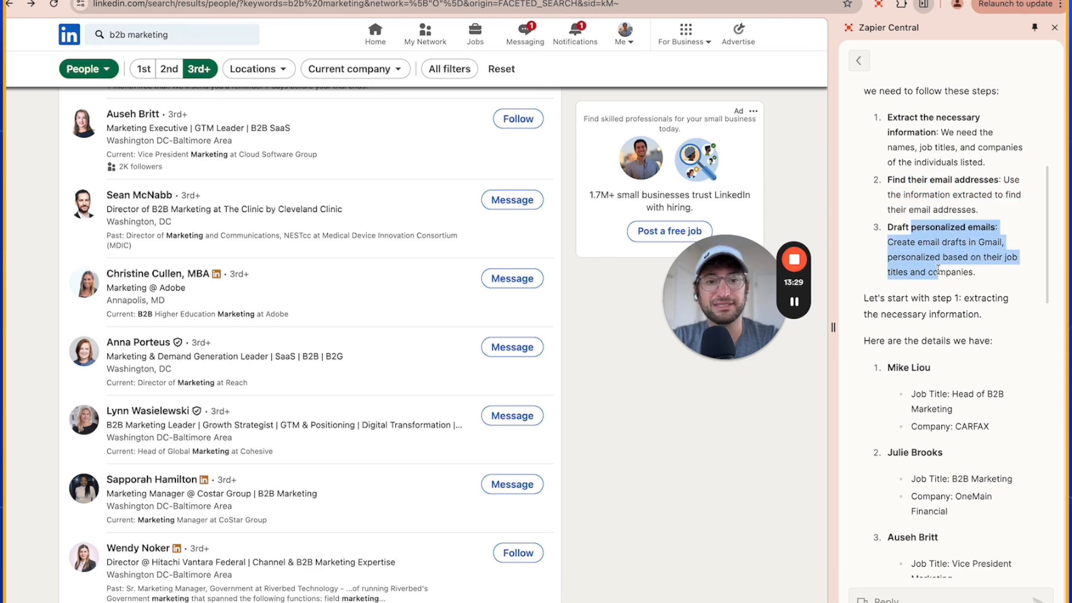
scroll(938, 270, "down", 3)
Compare the bot's extracted names, job titles and companies with the LinkedIn results and follow its Anymail finder searches.
scroll(520, 250, "up", 1)
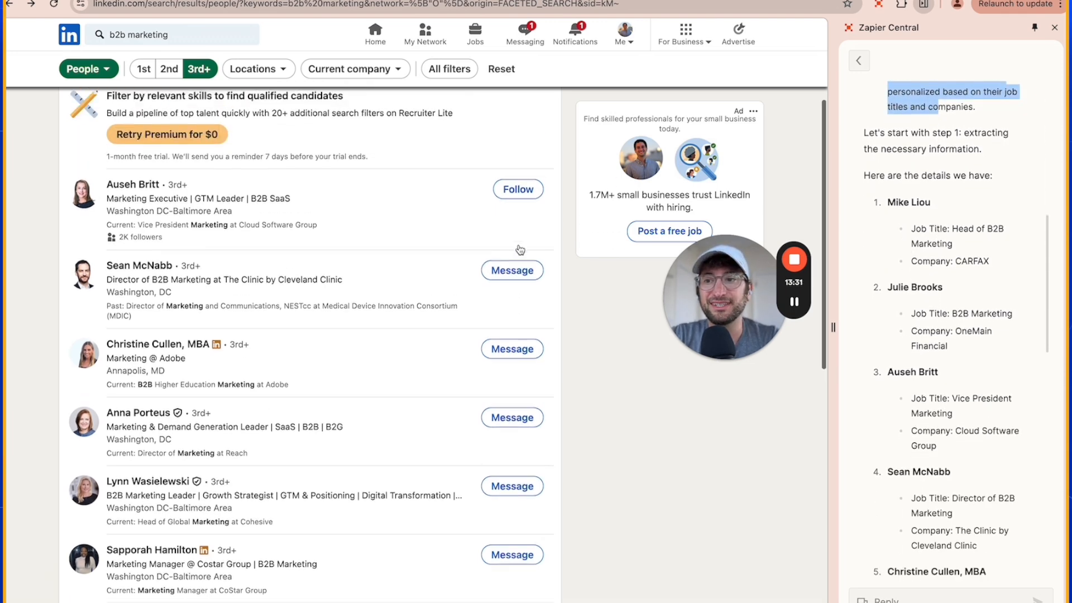
scroll(520, 249, "up", 3)
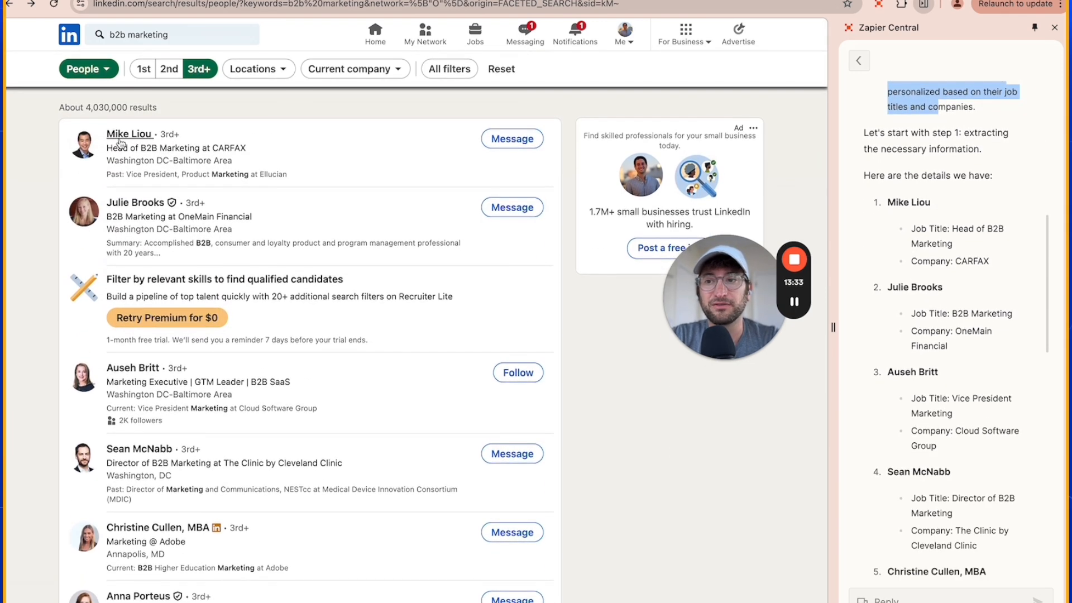
left_click_drag(895, 202, 956, 246)
left_click(946, 248)
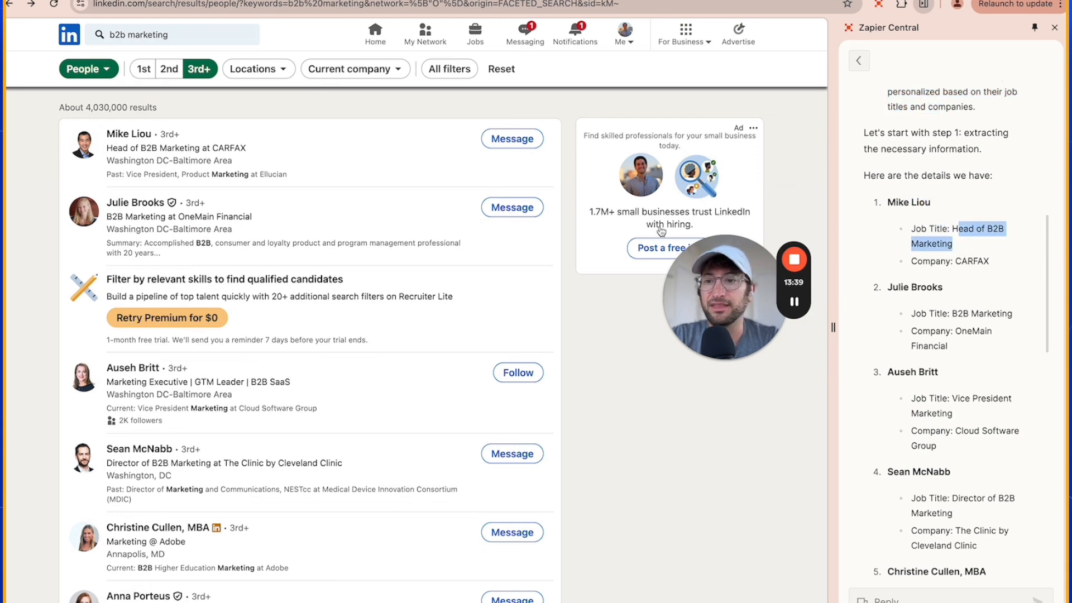
scroll(339, 189, "down", 2)
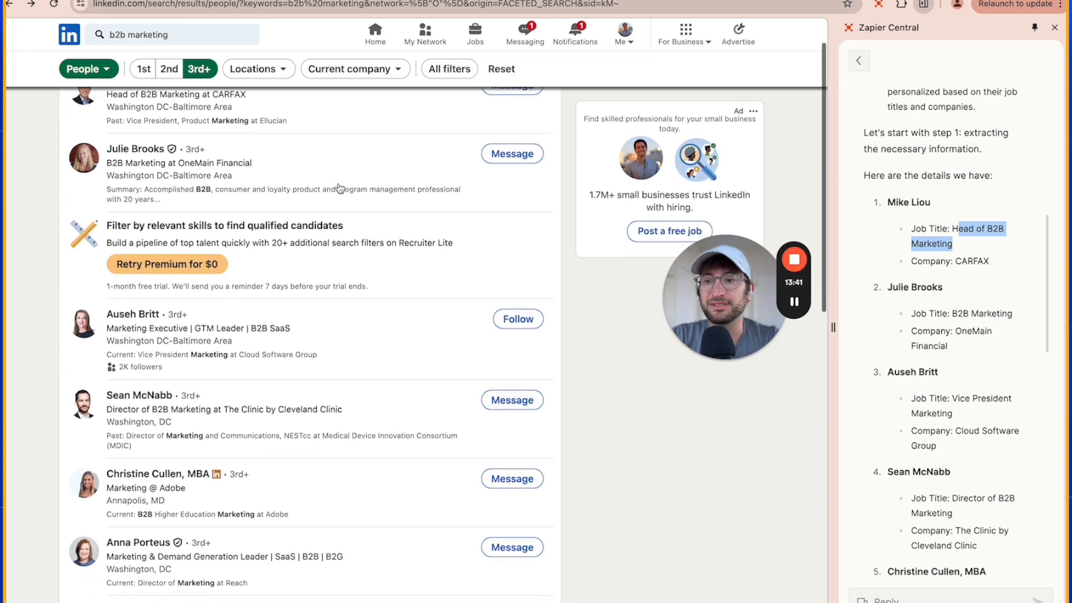
scroll(339, 189, "down", 2)
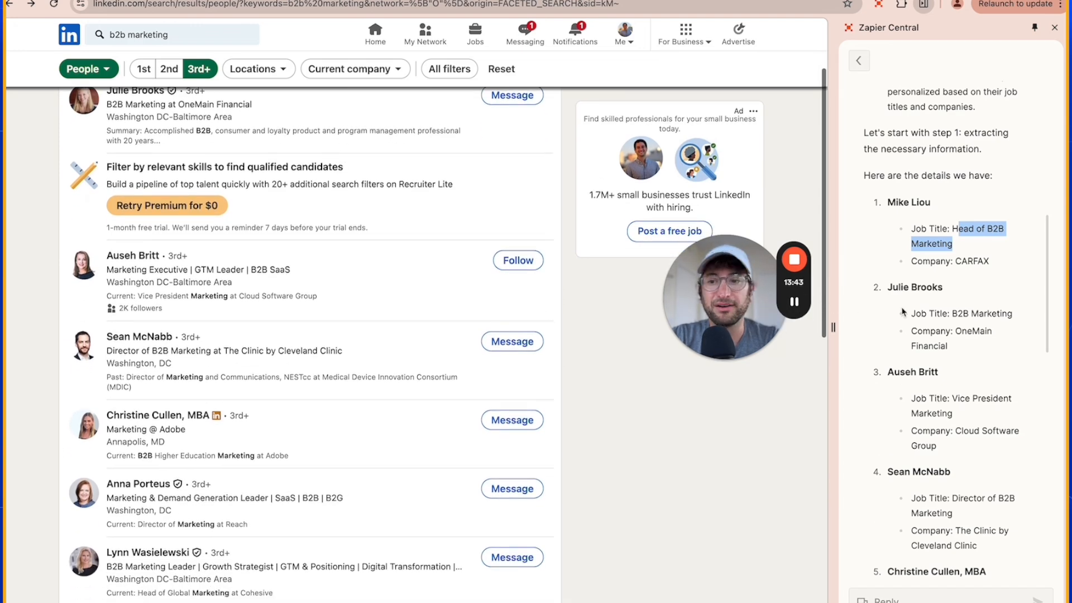
scroll(904, 313, "down", 10)
scroll(492, 266, "down", 8)
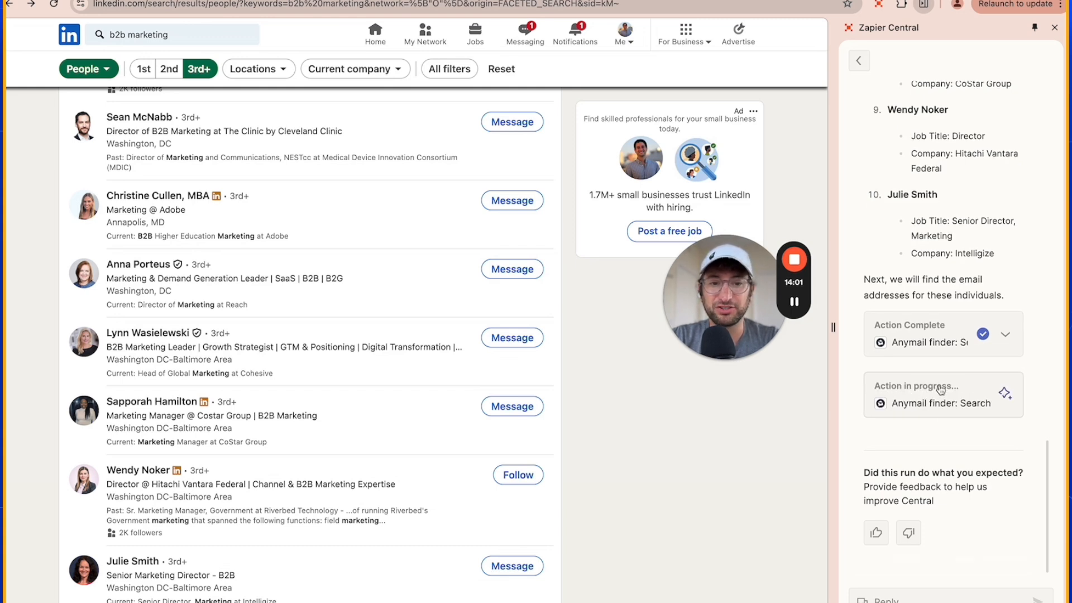
Switch to the Gmail drafts, open the ones for the Intelligize and CoStar contacts side by side and check their personalization.
mouse_move(797, 305)
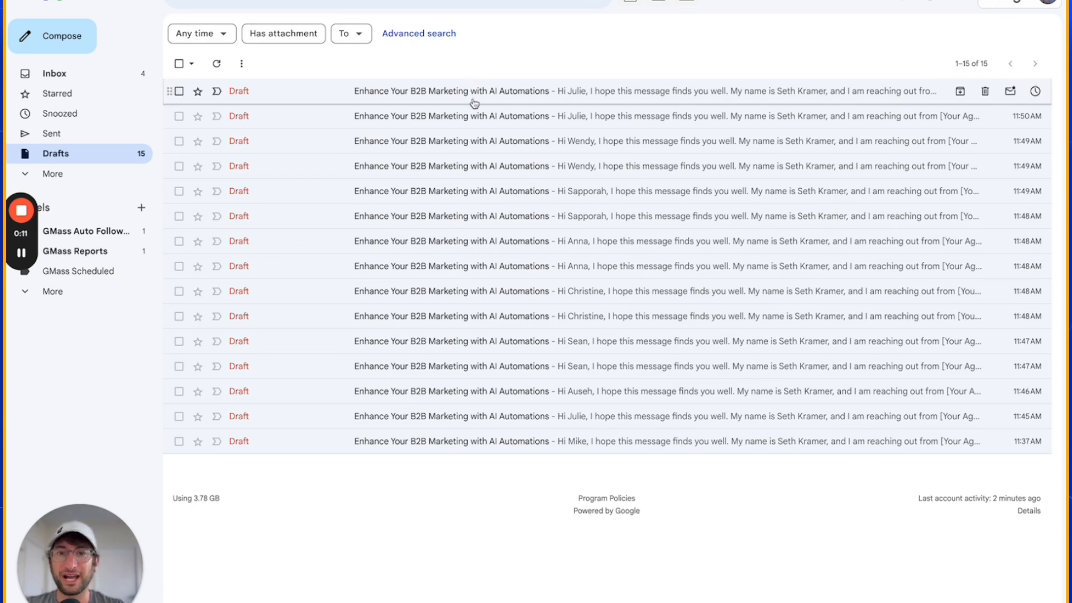
left_click(467, 116)
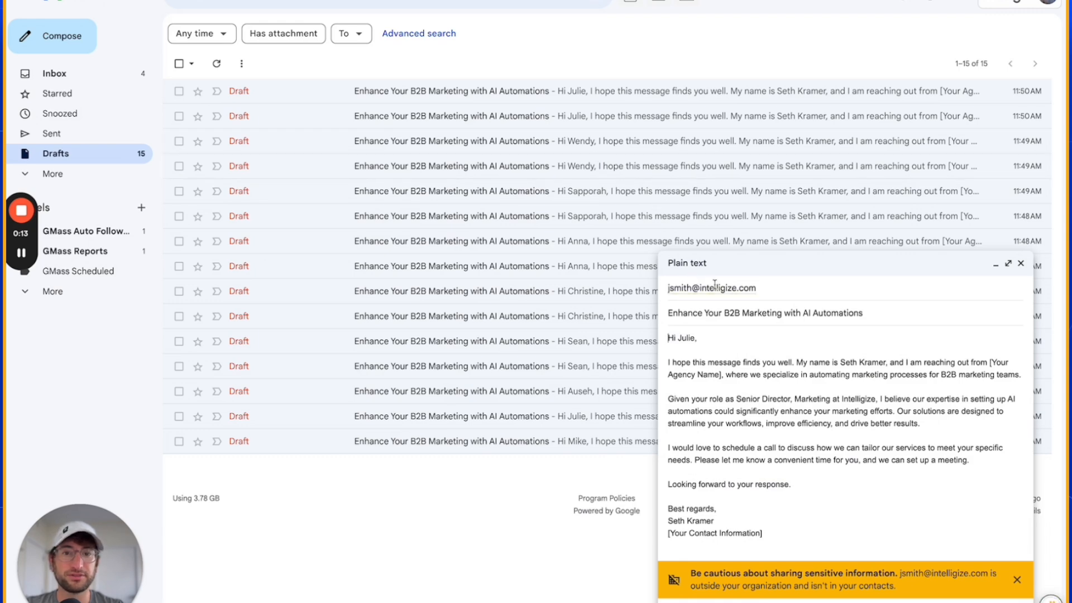
left_click(548, 191)
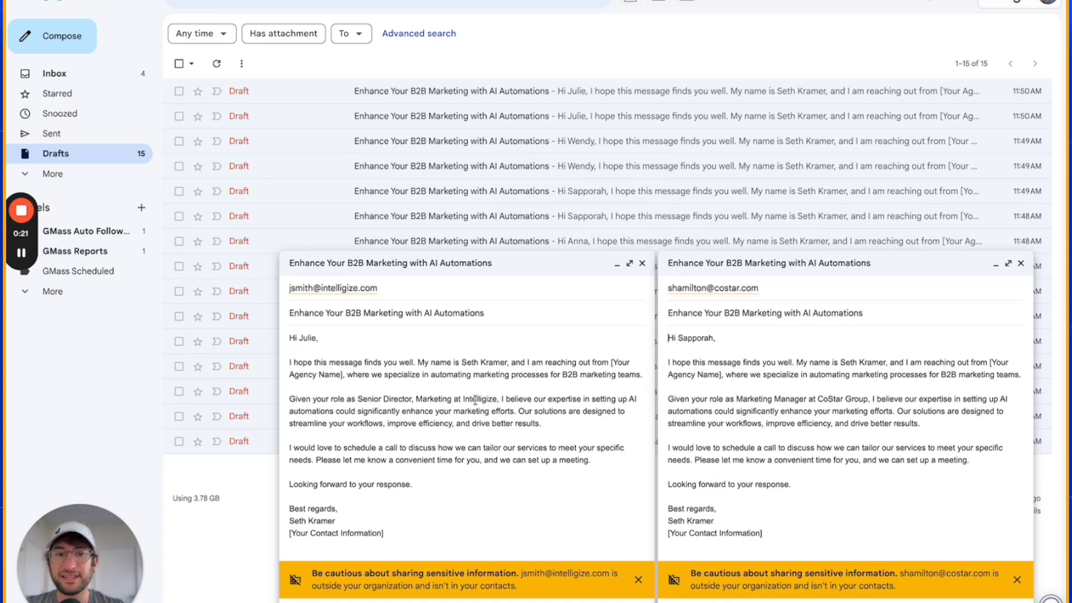
double_click(476, 399)
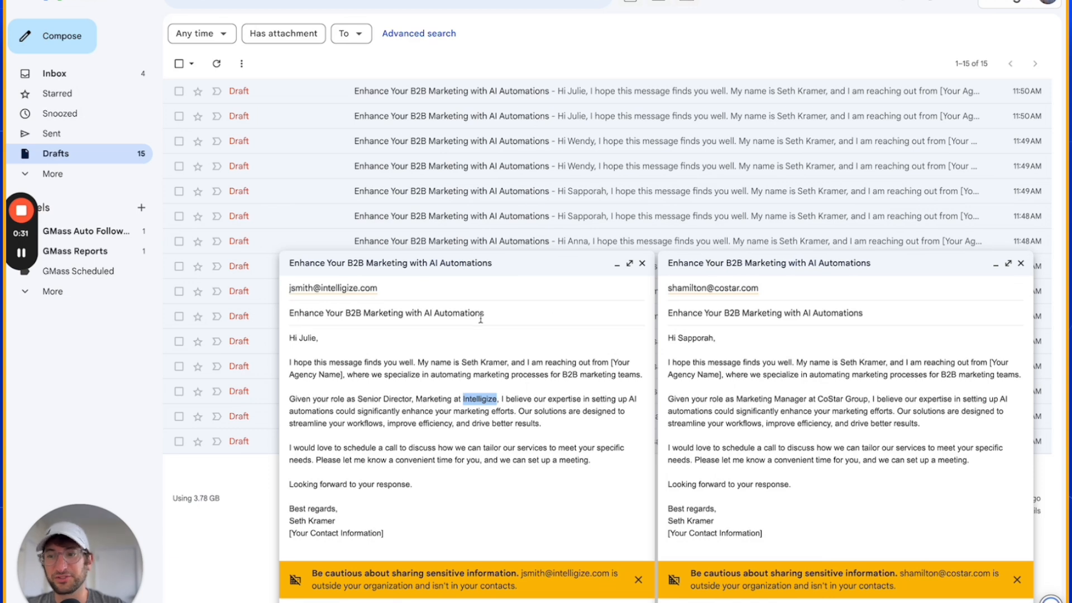
left_click(421, 363)
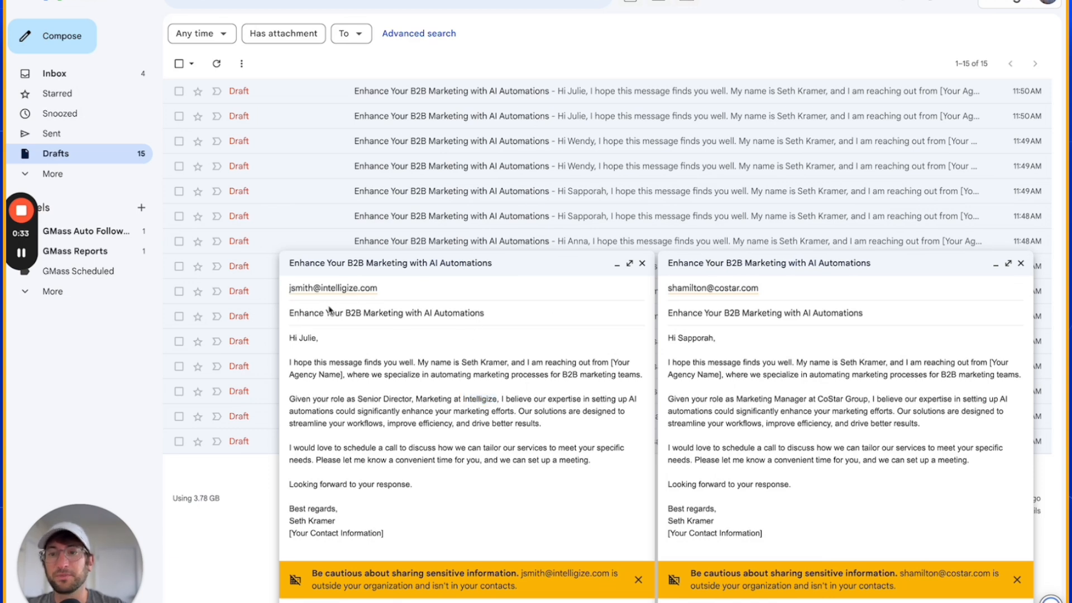
Review the Intelligize draft's subject line, pitch paragraphs and the agency-name and contact-information placeholders.
left_click_drag(294, 313, 491, 311)
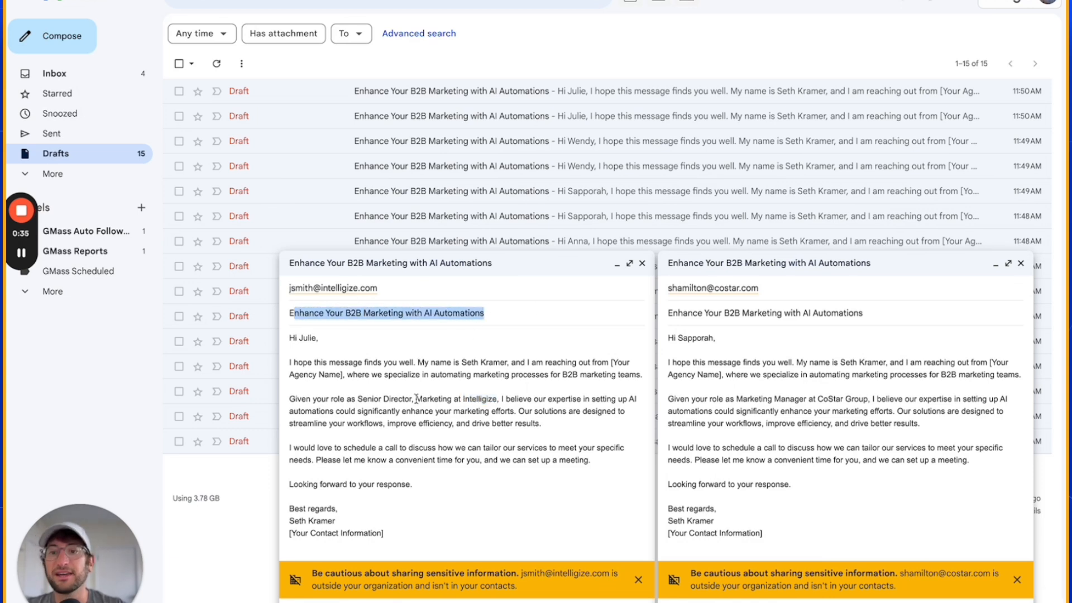
left_click_drag(401, 374, 406, 457)
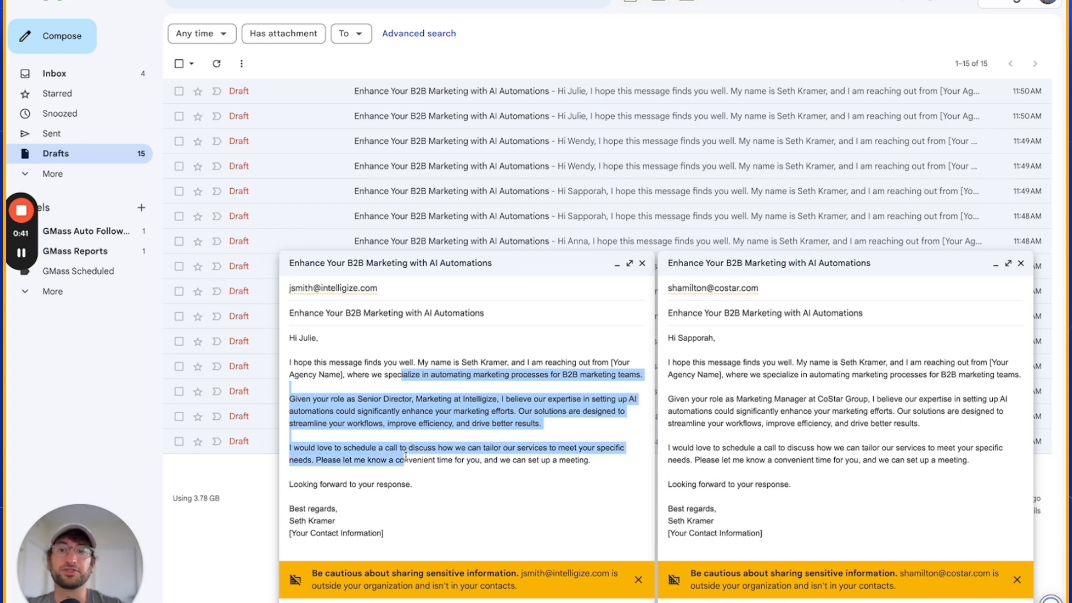
left_click_drag(415, 398, 497, 428)
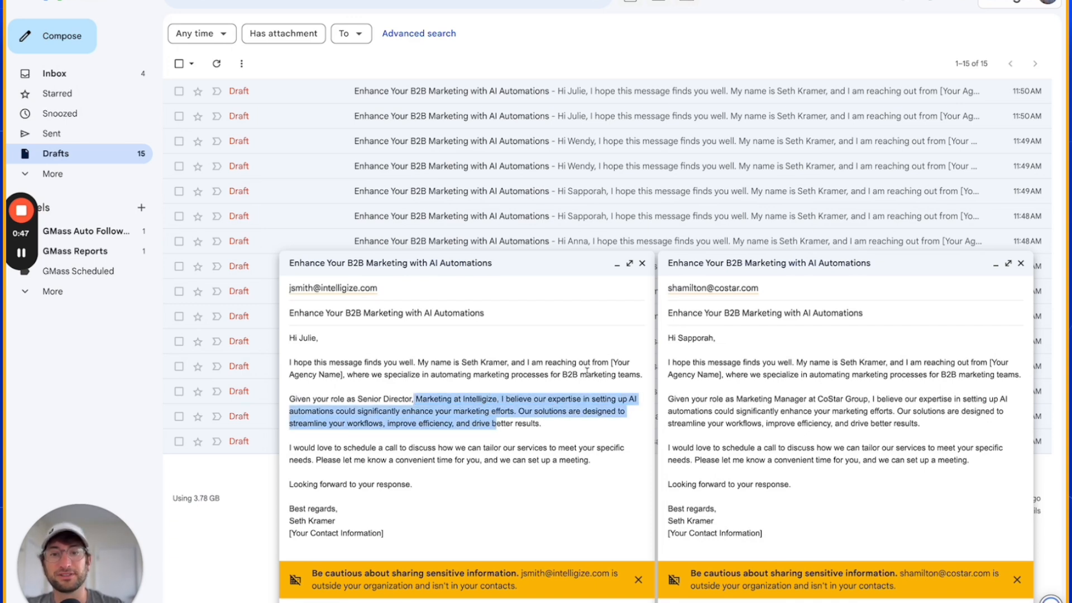
left_click_drag(611, 363, 343, 372)
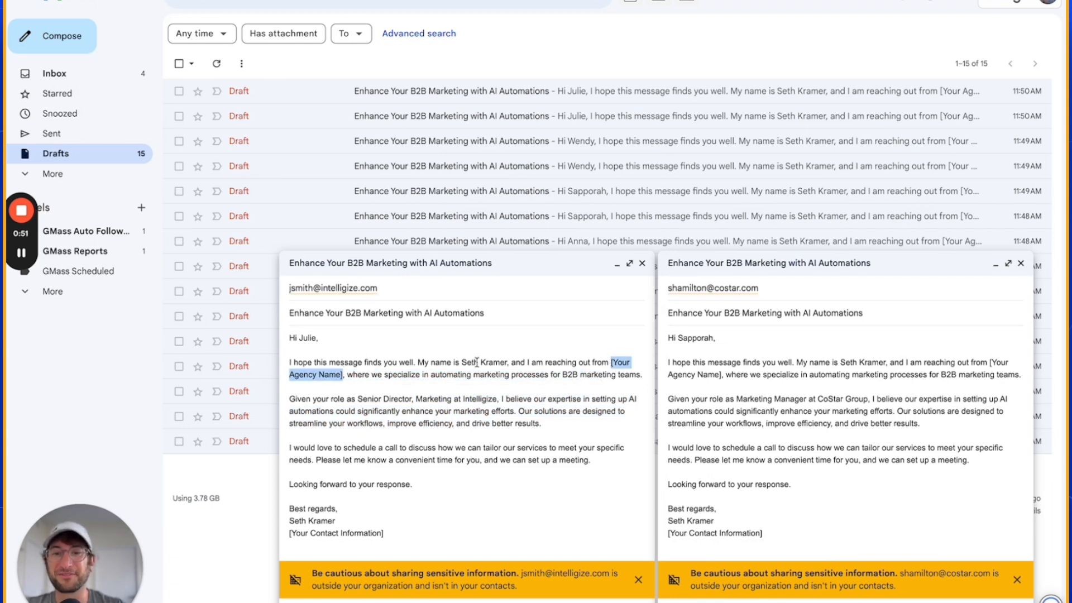
left_click_drag(611, 362, 346, 380)
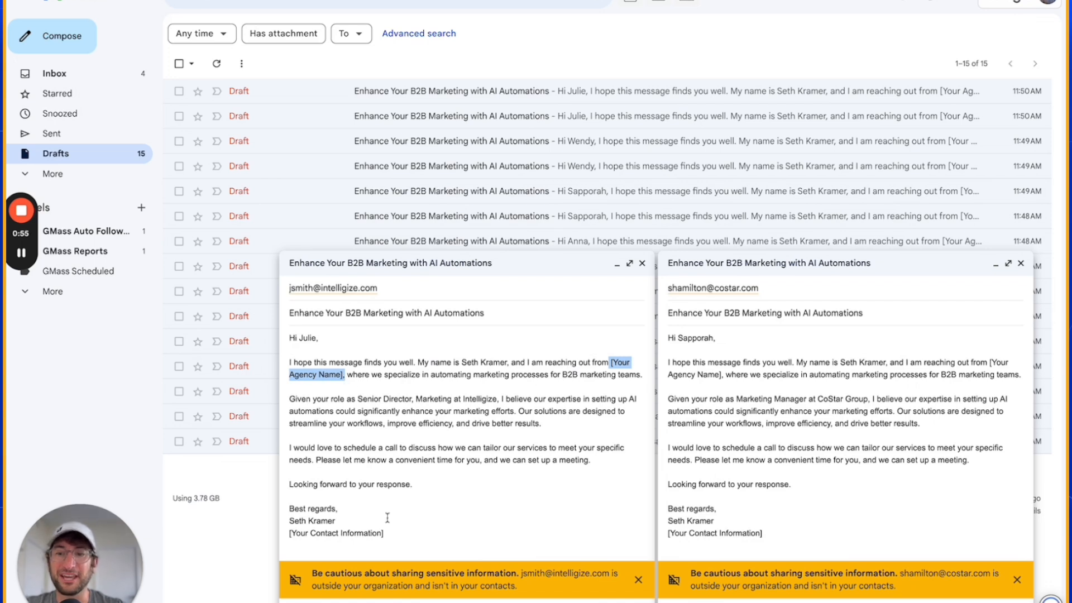
left_click_drag(385, 534, 271, 540)
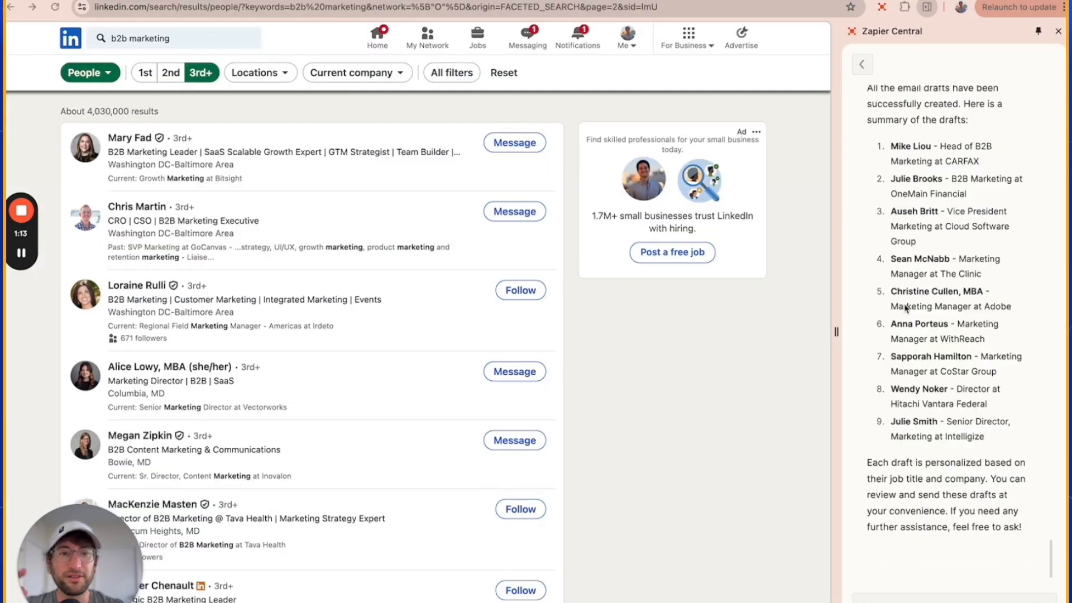
Look through the Test Bots chat history in Zapier Central for the Page Summary Email and Email Extractor runs.
scroll(920, 342, "up", 1)
scroll(920, 342, "down", 1)
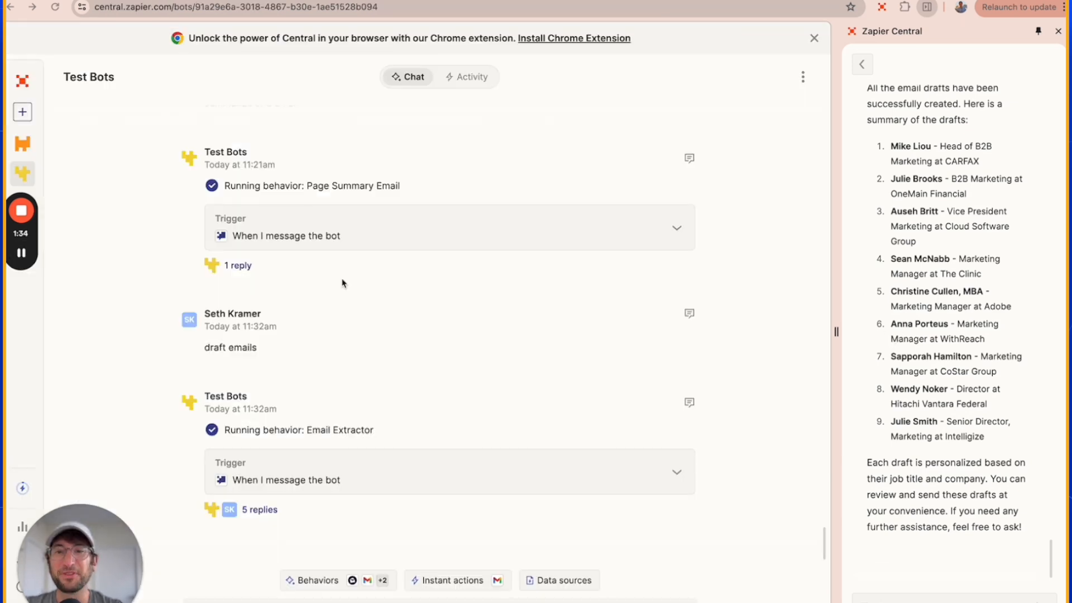
Browse the No Code MBA catalogue of all courses, from the full courses through the project tutorials.
left_click_drag(106, 533, 790, 393)
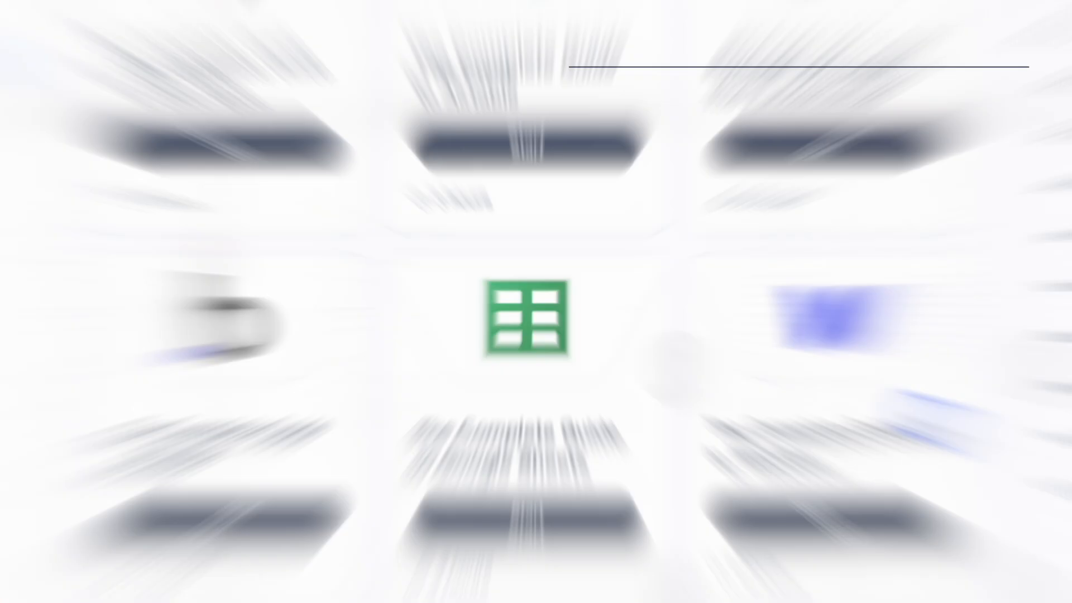
scroll(804, 380, "down", 3)
scroll(804, 385, "down", 5)
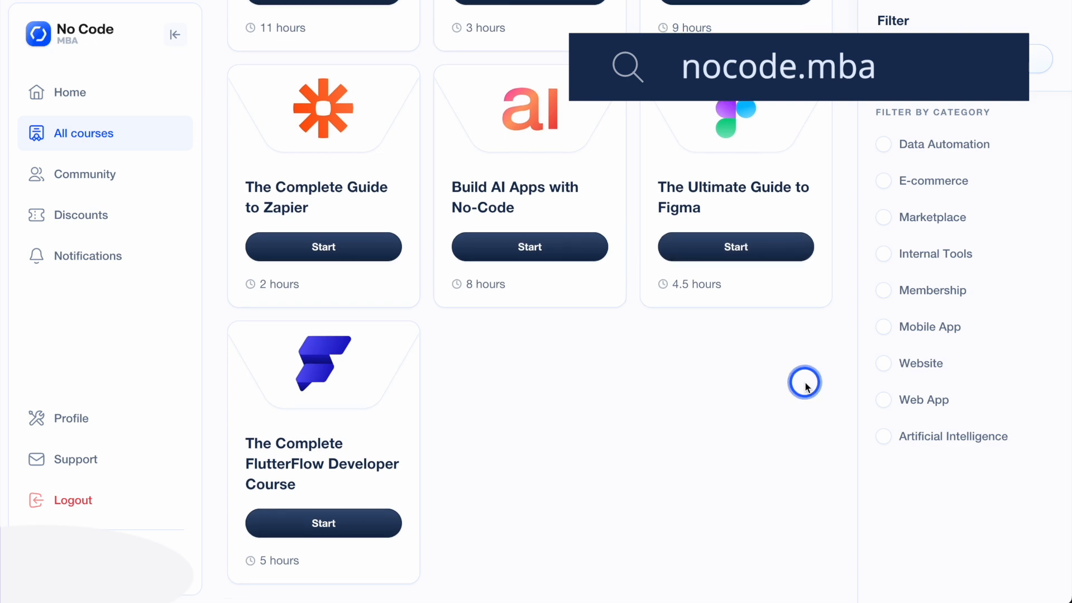
scroll(806, 386, "down", 3)
scroll(805, 386, "down", 10)
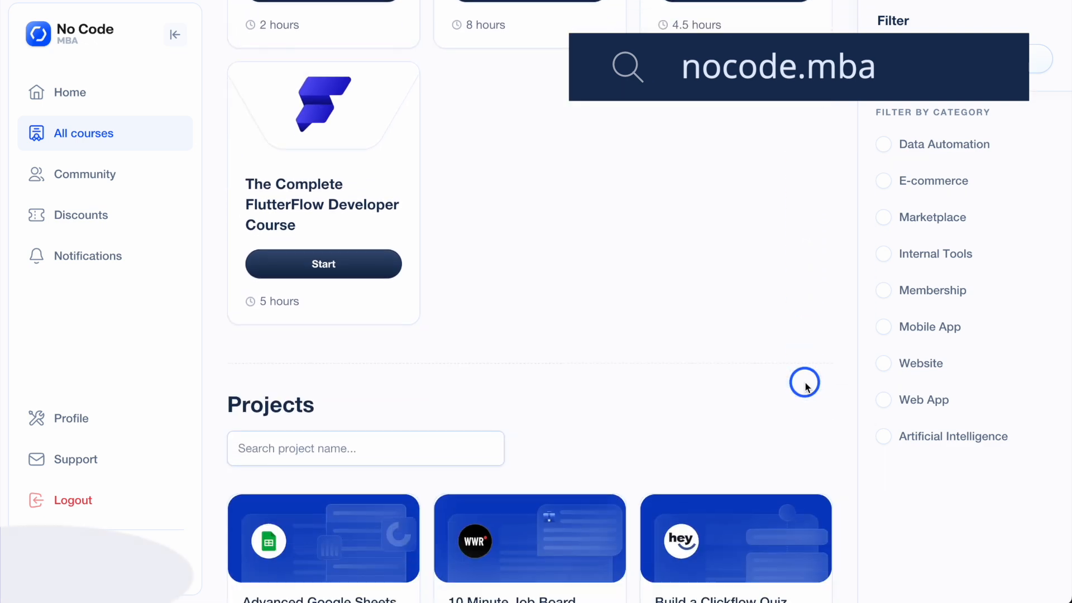
scroll(807, 386, "down", 10)
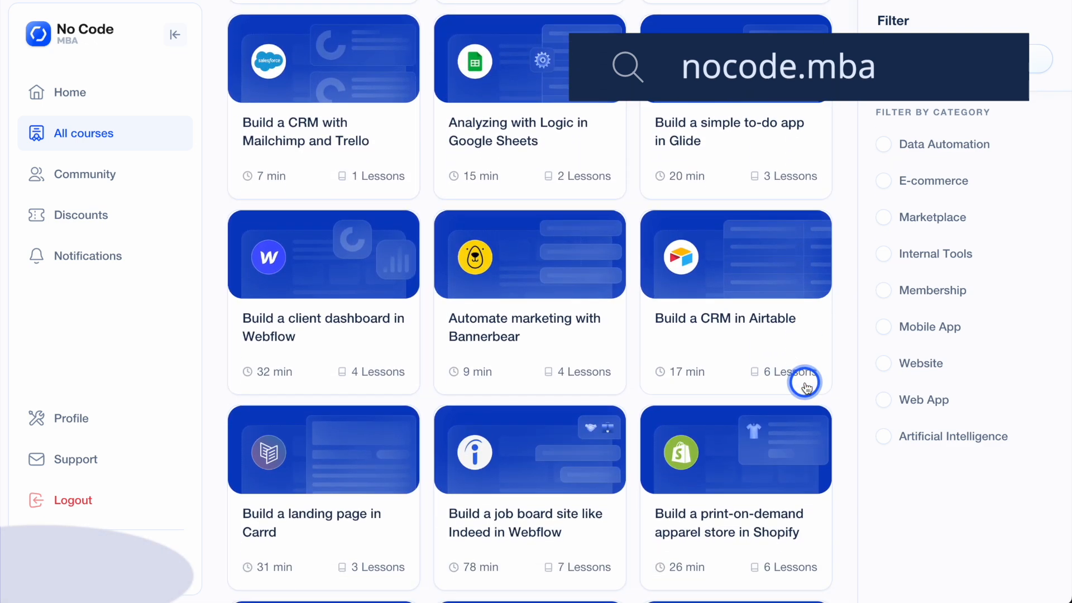
scroll(806, 386, "down", 8)
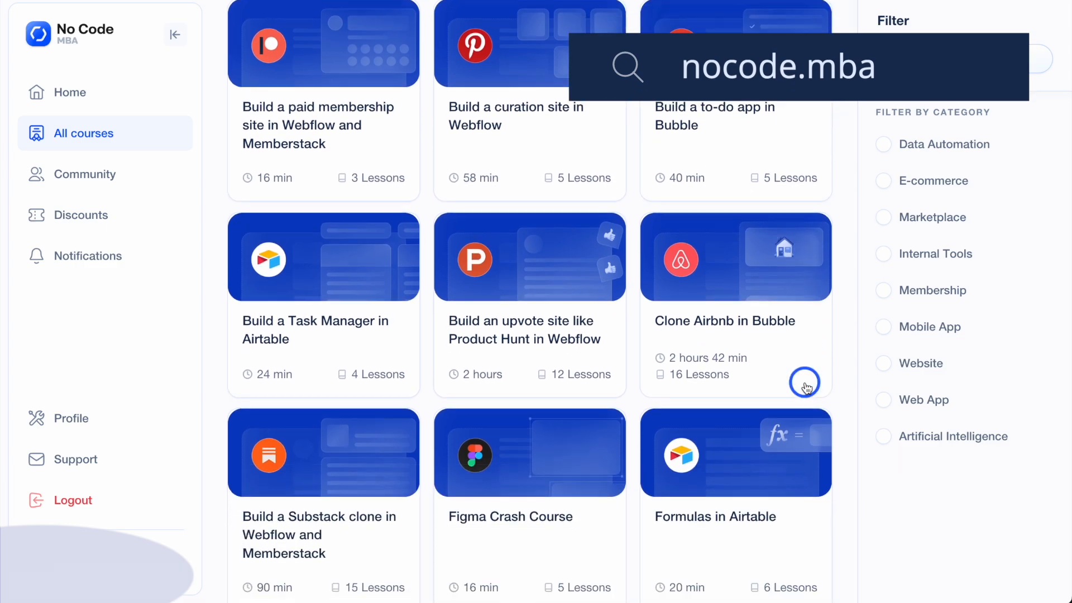